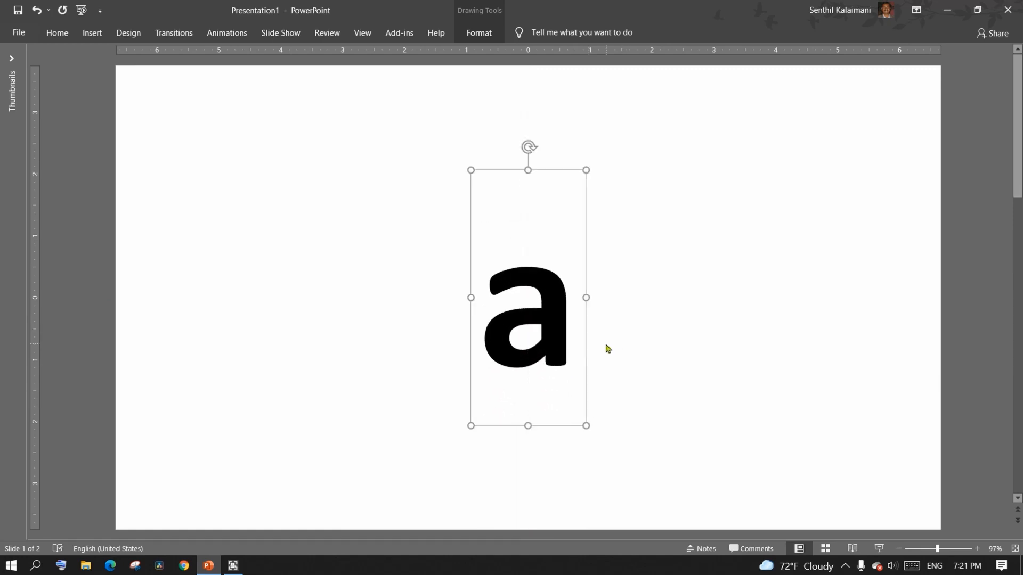
Change the font of the letter "a" from Calibri to a heavy serif typeface.
{"action": "left_click", "coordinate": [57, 33]}
{"action": "left_click", "coordinate": [277, 57]}
{"action": "scroll", "coordinate": [261, 201], "scroll_direction": "down", "scroll_amount": 3}
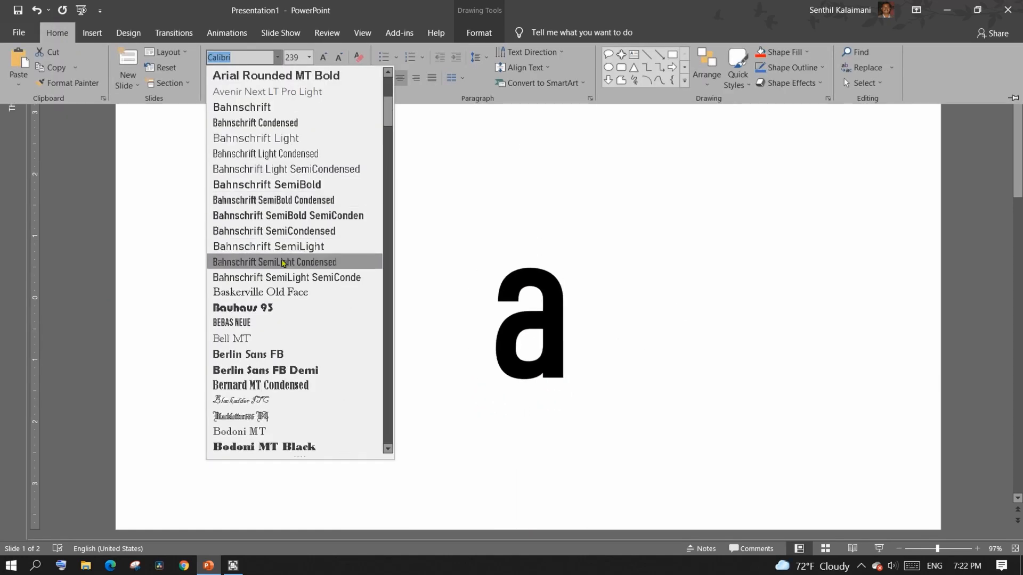
{"action": "scroll", "coordinate": [283, 260], "scroll_direction": "down", "scroll_amount": 4}
{"action": "left_click", "coordinate": [274, 302]}
{"action": "left_click", "coordinate": [682, 363]}
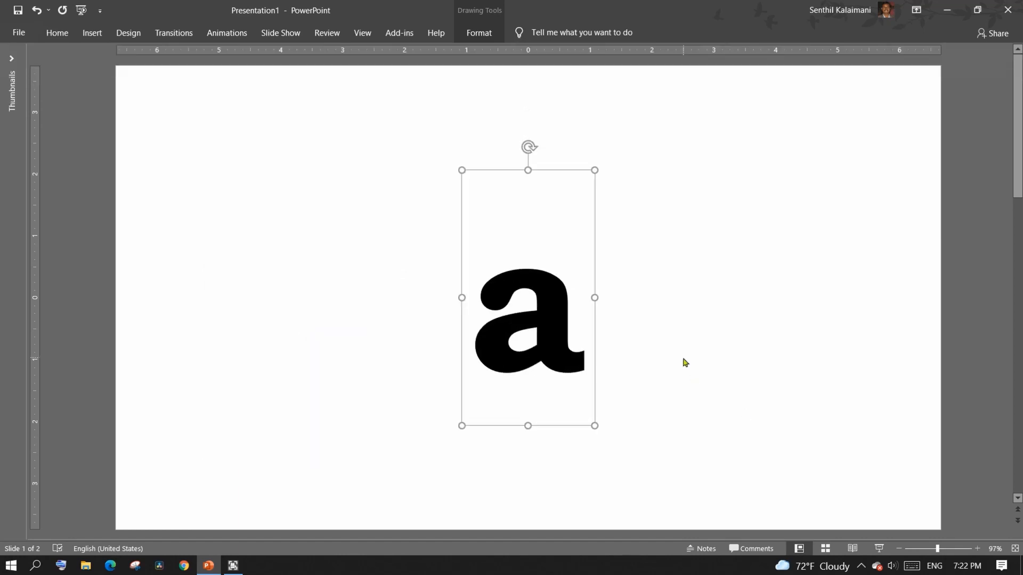
Enlarge the letter "a" and move it up to the middle of the slide.
{"action": "key", "text": "ctrl+shift+period"}
{"action": "left_click_drag", "start_coordinate": [607, 396], "coordinate": [606, 333]}
{"action": "left_click", "coordinate": [654, 331]}
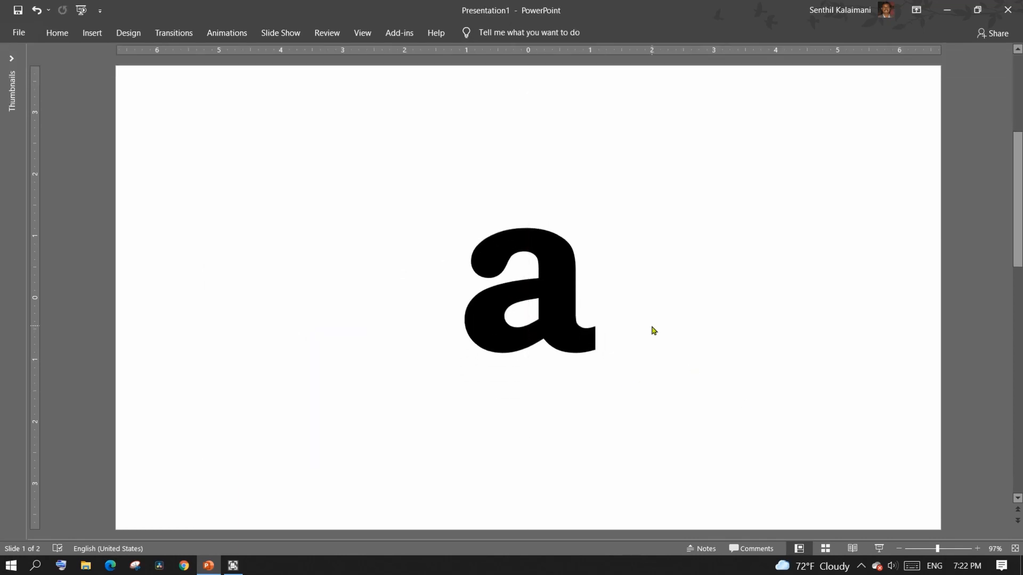
Draw a rounded rectangle about 3.16 by 2.86 inches over the upper part of the letter and reduce its corner rounding.
{"action": "left_click", "coordinate": [62, 38]}
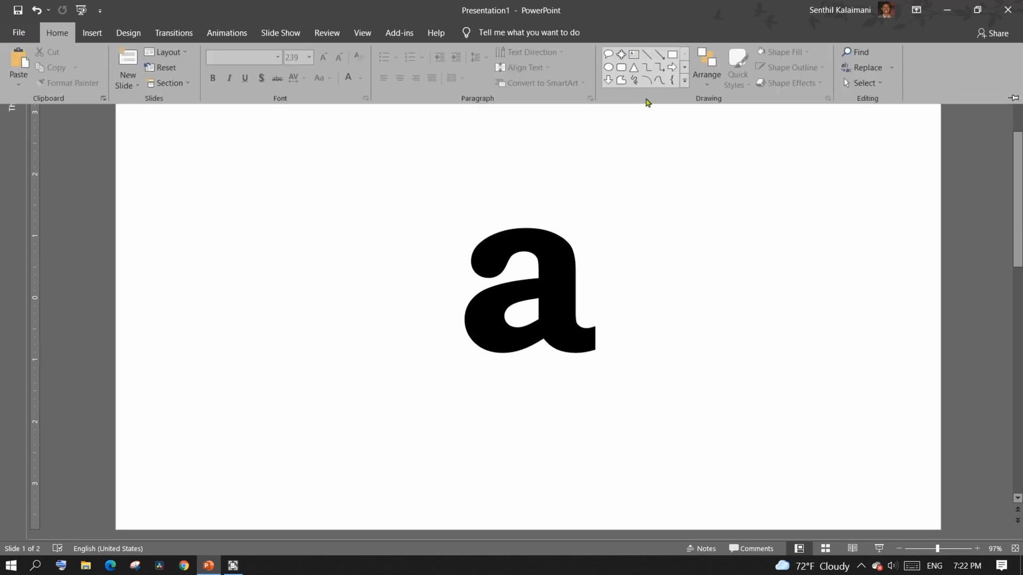
{"action": "left_click", "coordinate": [622, 68]}
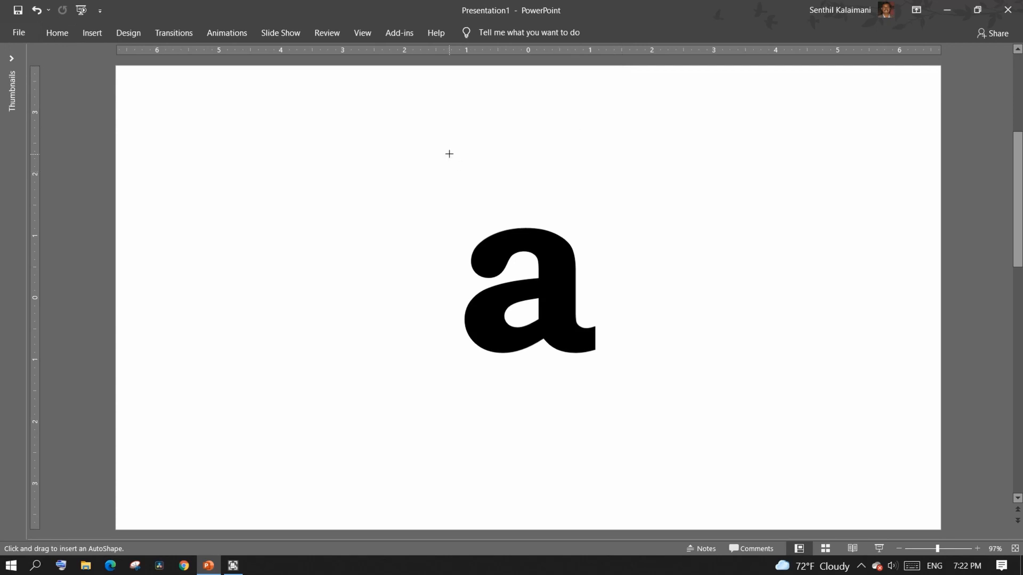
{"action": "left_click_drag", "start_coordinate": [449, 146], "coordinate": [646, 323]}
{"action": "left_click_drag", "start_coordinate": [607, 265], "coordinate": [587, 258]}
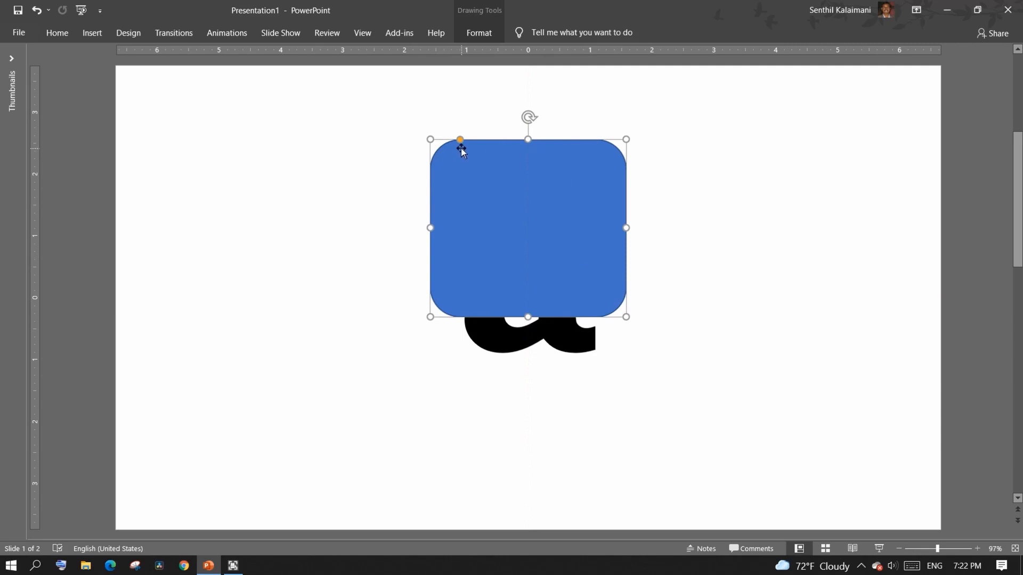
{"action": "left_click_drag", "start_coordinate": [461, 143], "coordinate": [438, 137]}
Set the rounded rectangle's height and width to 3 inches to make it a square.
{"action": "left_click", "coordinate": [479, 33]}
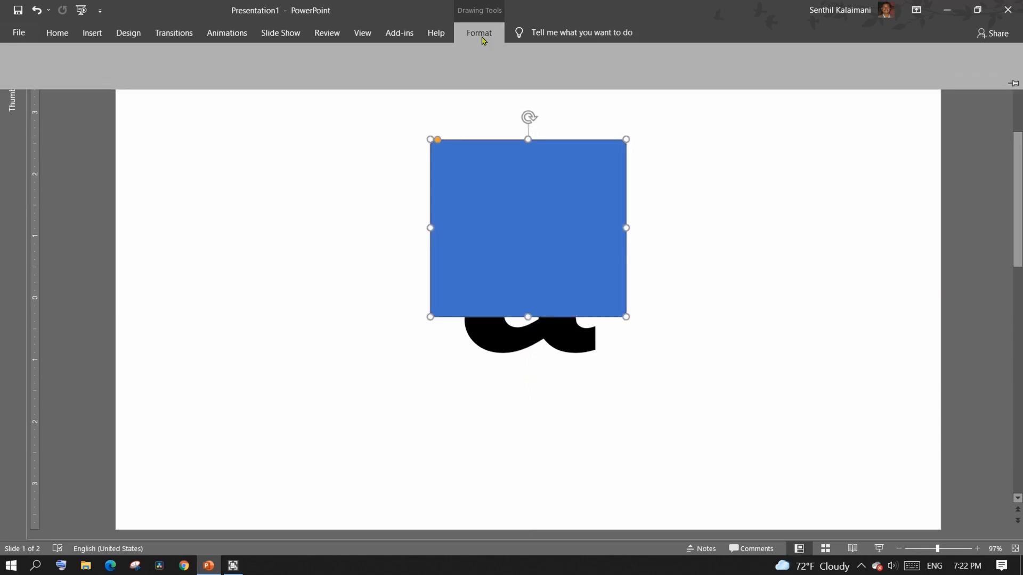
{"action": "left_click", "coordinate": [965, 51]}
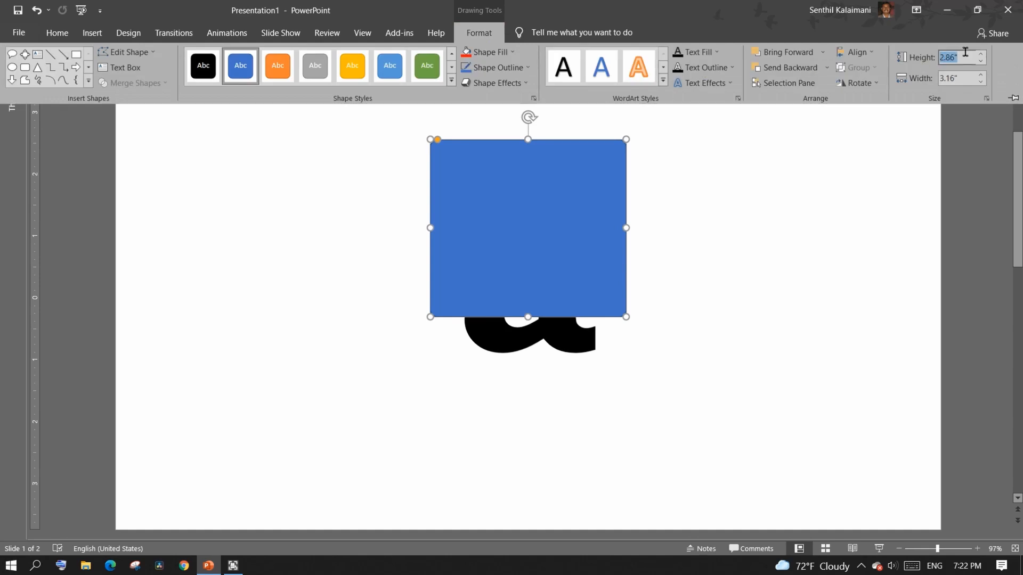
{"action": "type", "text": "3"}
{"action": "left_click", "coordinate": [962, 74]}
{"action": "type", "text": "3"}
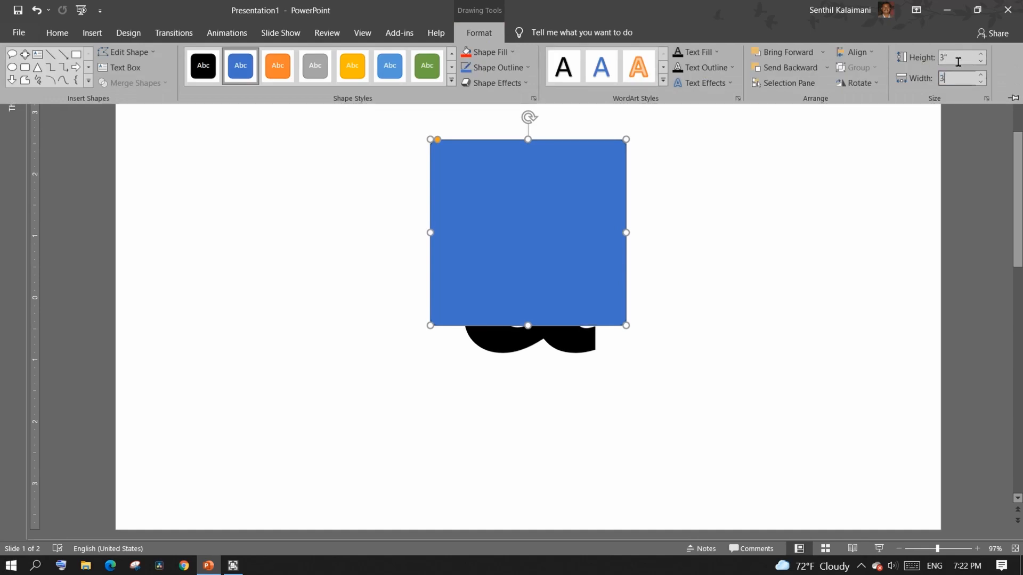
{"action": "left_click", "coordinate": [957, 58]}
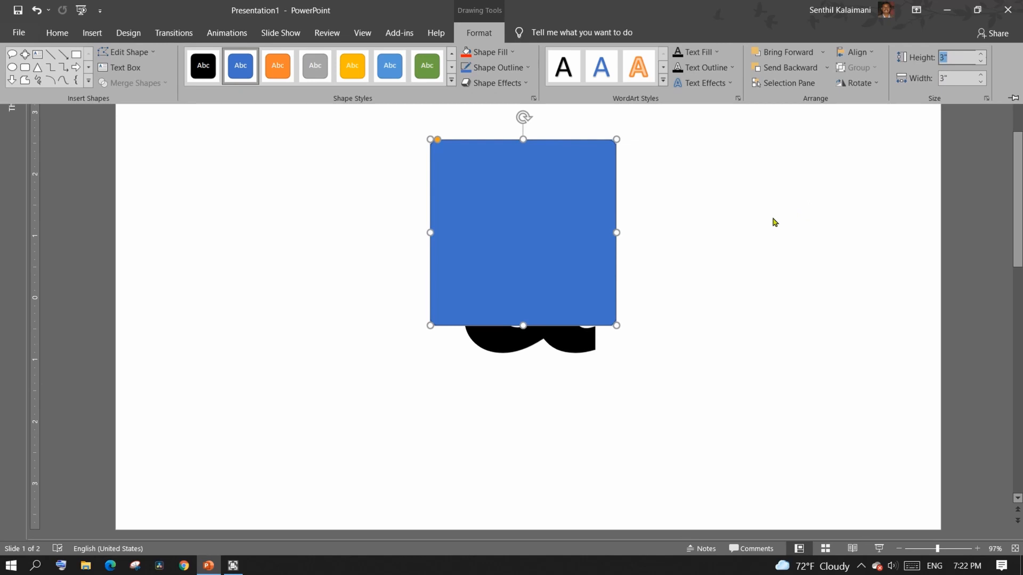
{"action": "key", "text": "ctrl+F1"}
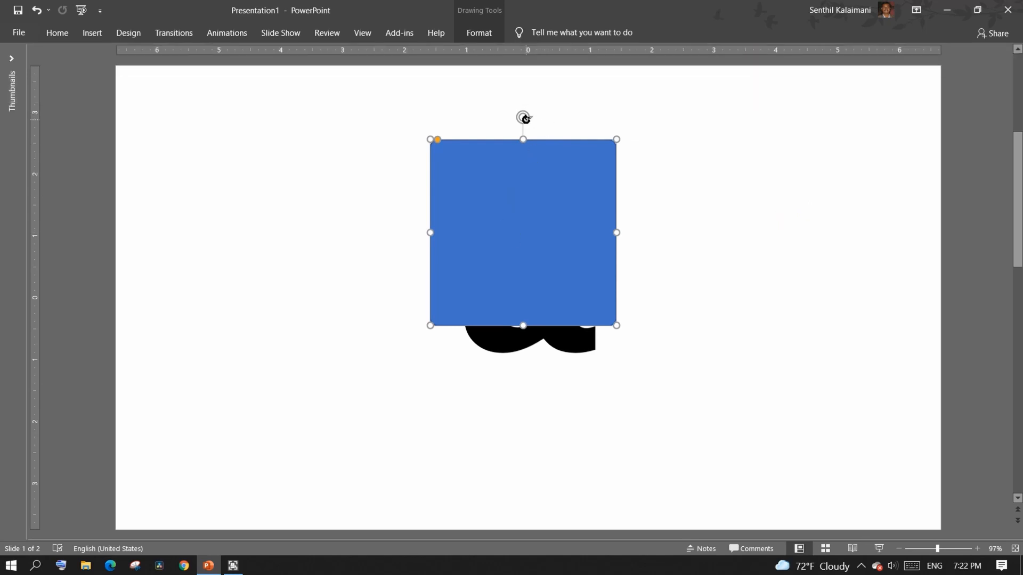
Rotate the blue square about 45 degrees clockwise into a diamond and send it behind the letter.
{"action": "left_click_drag", "start_coordinate": [523, 114], "coordinate": [607, 153]}
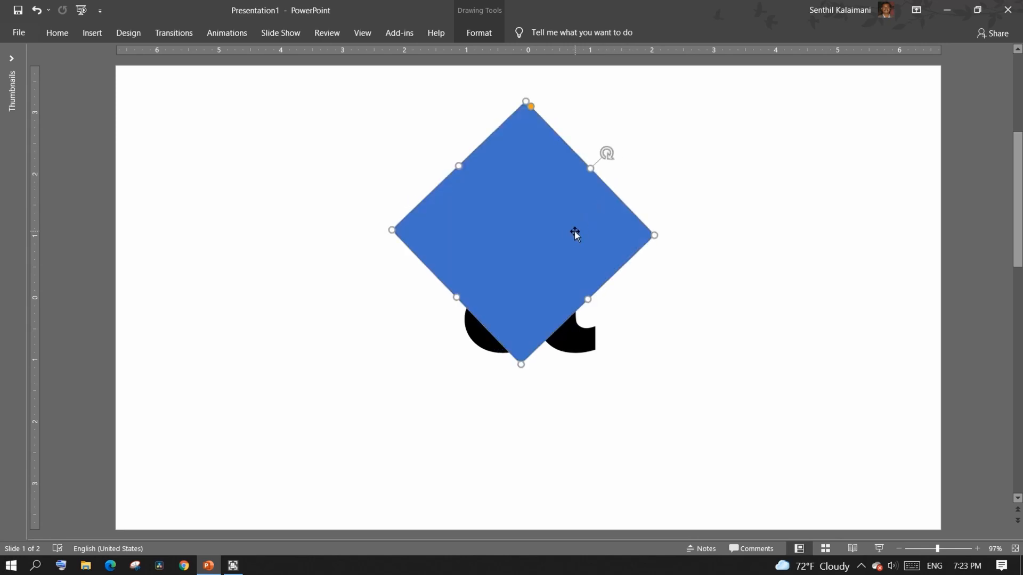
{"action": "right_click", "coordinate": [560, 237]}
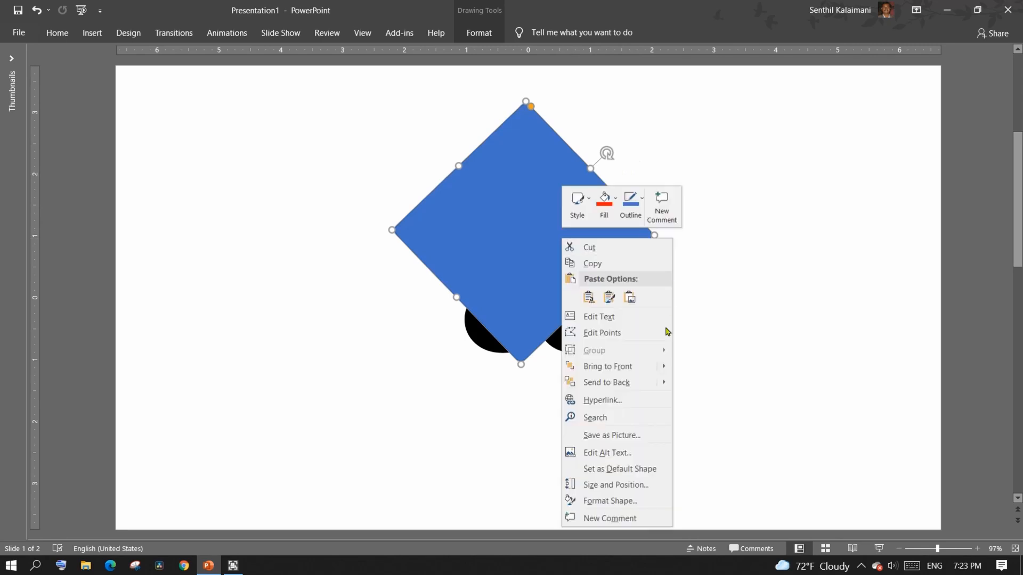
{"action": "left_click", "coordinate": [636, 384]}
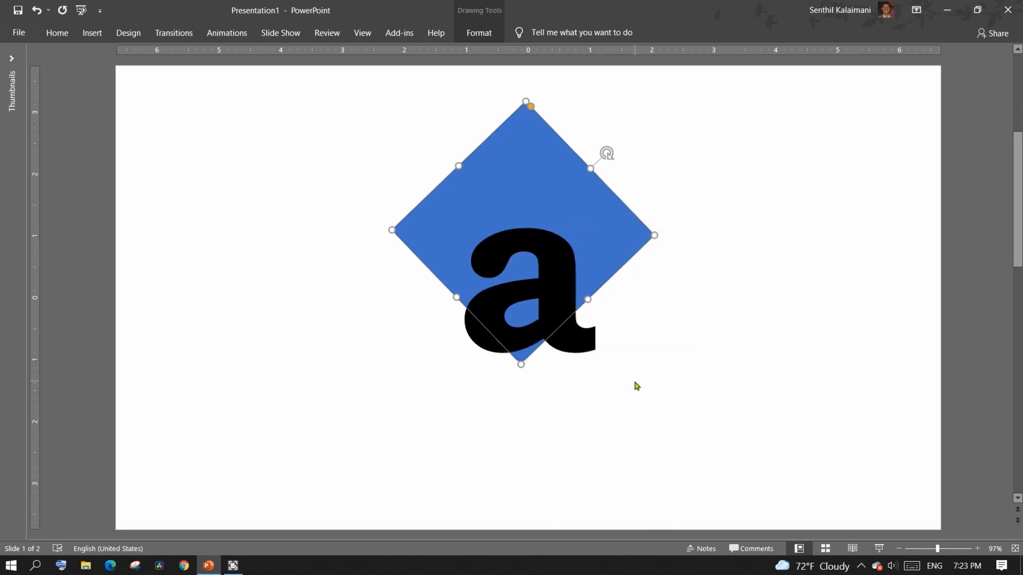
{"action": "left_click", "coordinate": [707, 310]}
Enlarge the letter "a" further and position it over the lower corner of the diamond.
{"action": "left_click", "coordinate": [557, 276]}
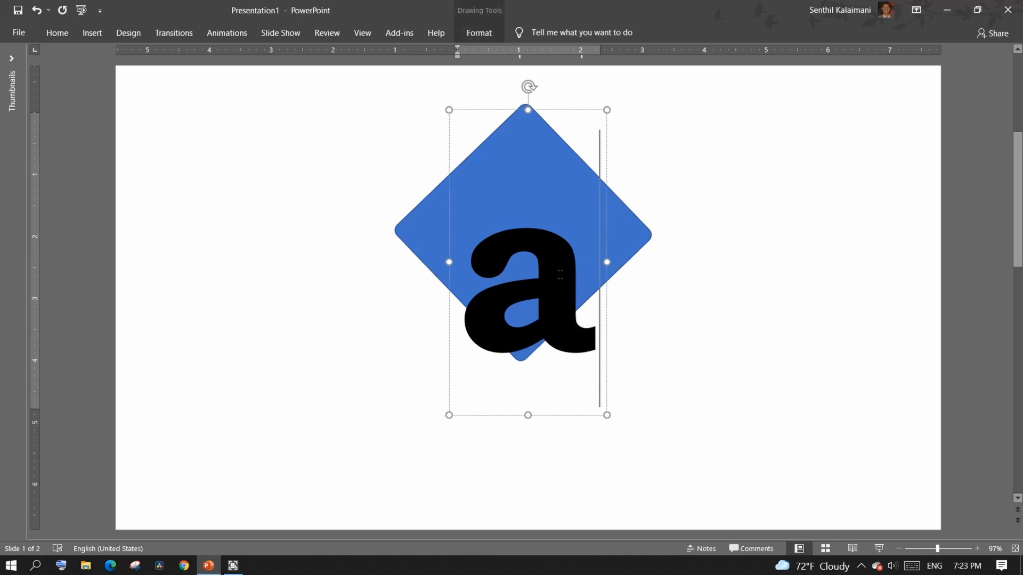
{"action": "key", "text": "Escape"}
{"action": "key", "text": "ctrl+shift+period"}
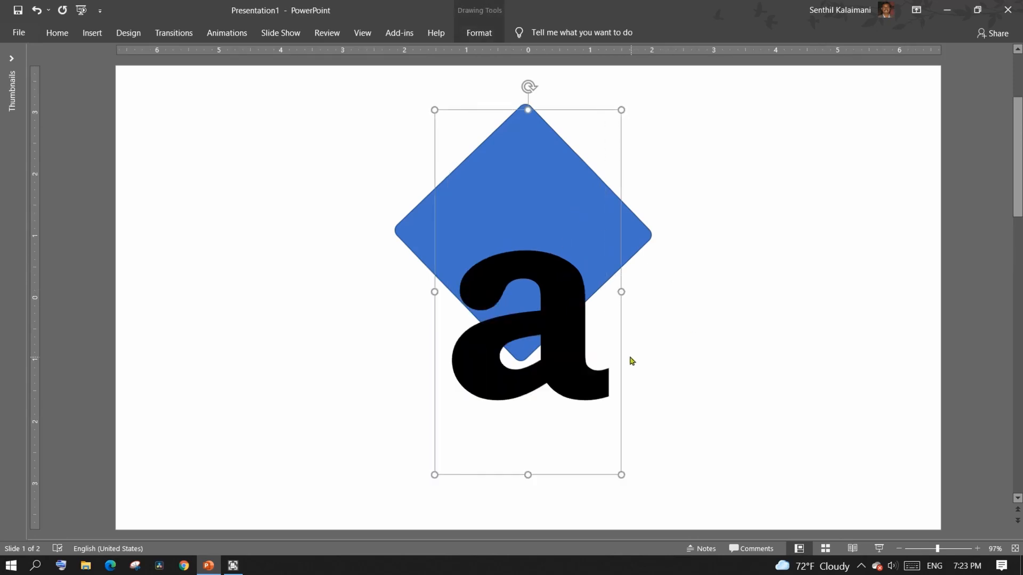
{"action": "left_click_drag", "start_coordinate": [621, 355], "coordinate": [628, 324]}
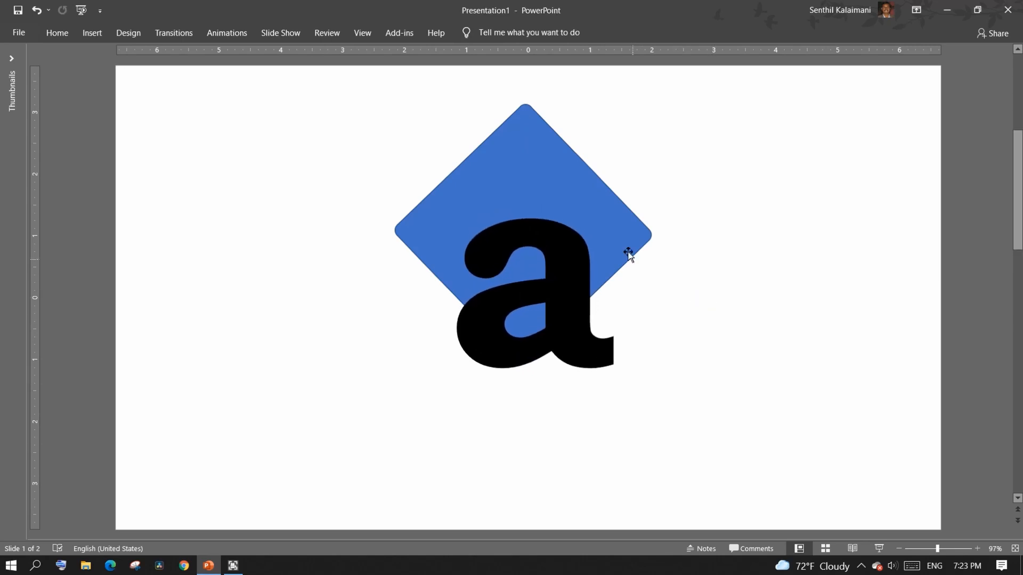
Split the diamond and the letter "a" into separate pieces with the Fragment merge operation.
{"action": "left_click", "coordinate": [578, 178]}
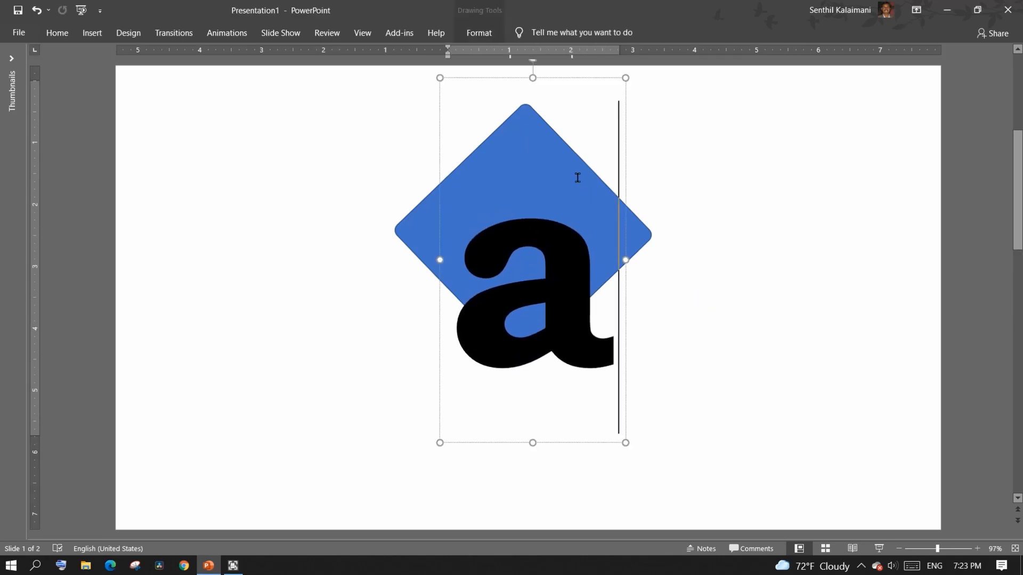
{"action": "left_click", "coordinate": [423, 219]}
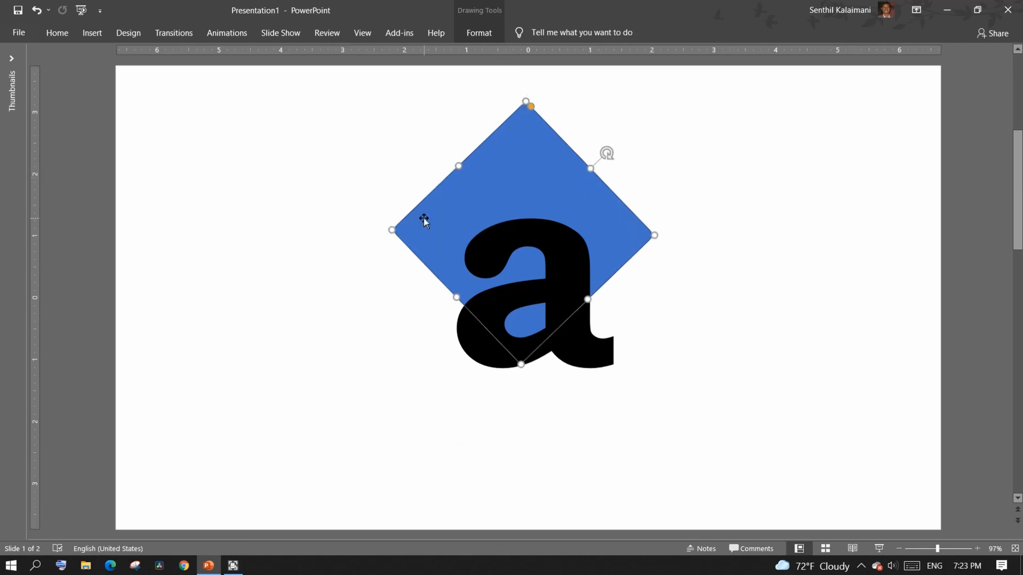
{"action": "left_click", "coordinate": [593, 330], "text": "shift"}
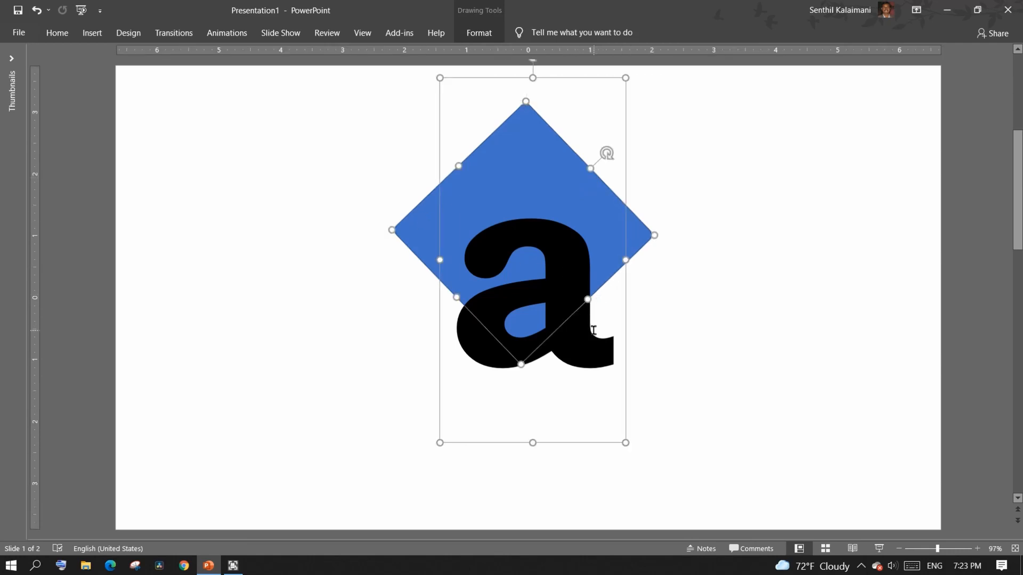
{"action": "left_click", "coordinate": [473, 42]}
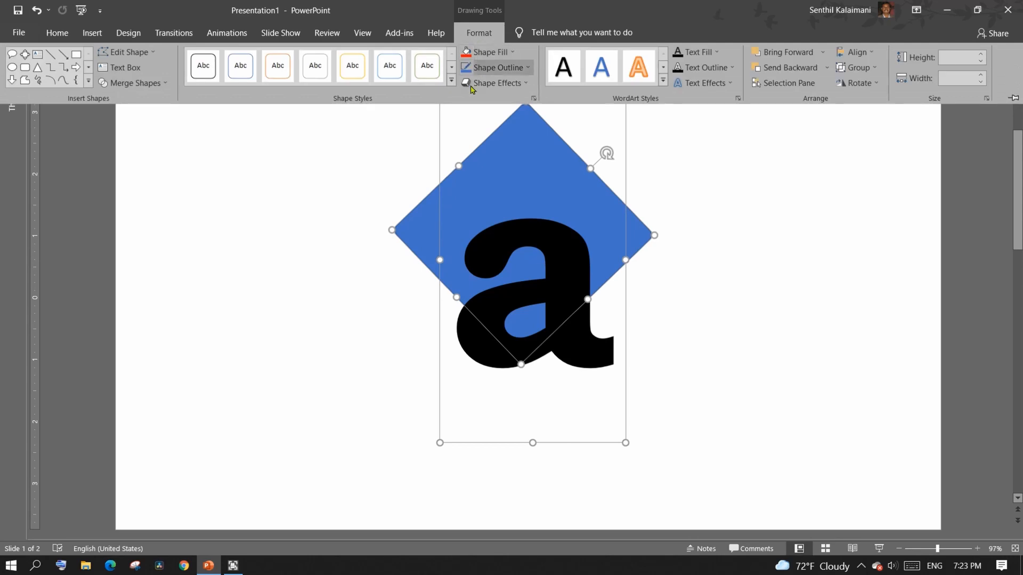
{"action": "left_click", "coordinate": [162, 85]}
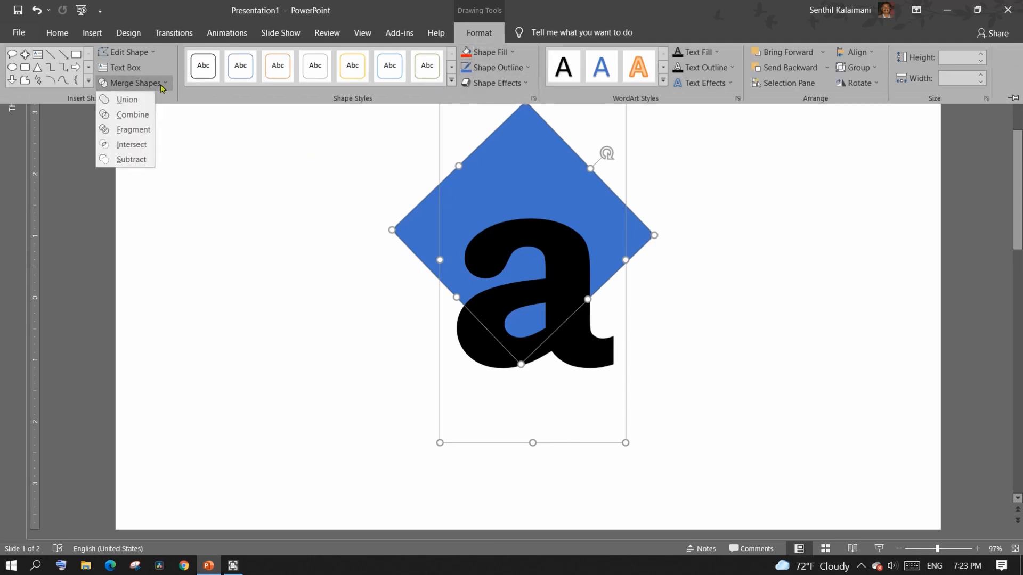
{"action": "left_click", "coordinate": [150, 131]}
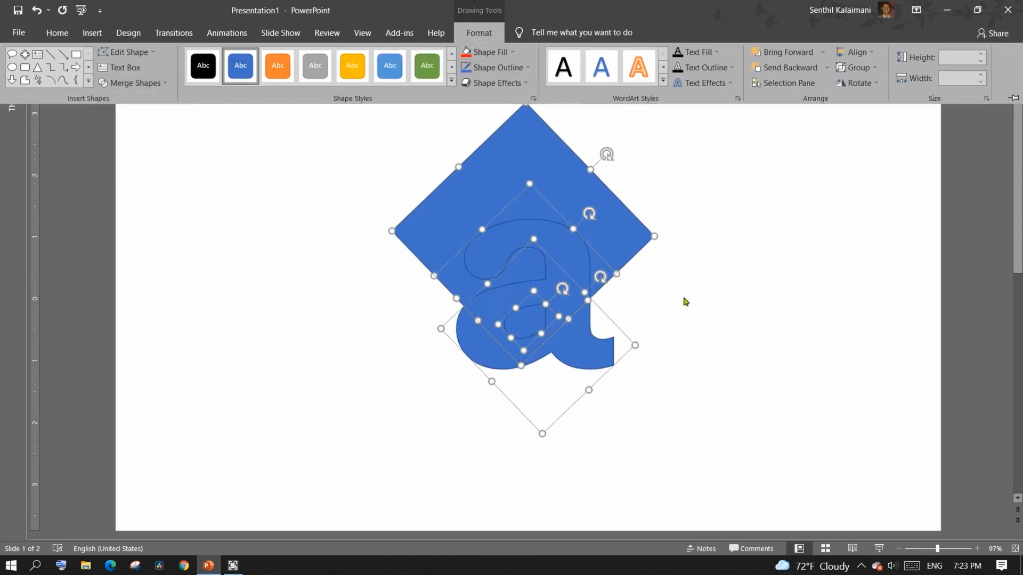
Delete the fragment where the letter "a" overlaps the diamond.
{"action": "left_click", "coordinate": [727, 292]}
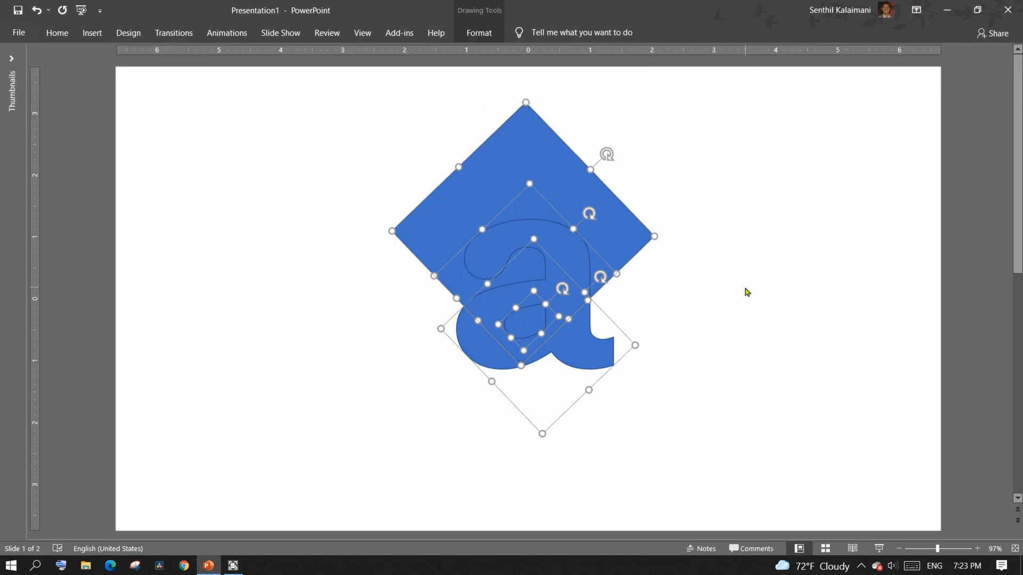
{"action": "left_click", "coordinate": [747, 291]}
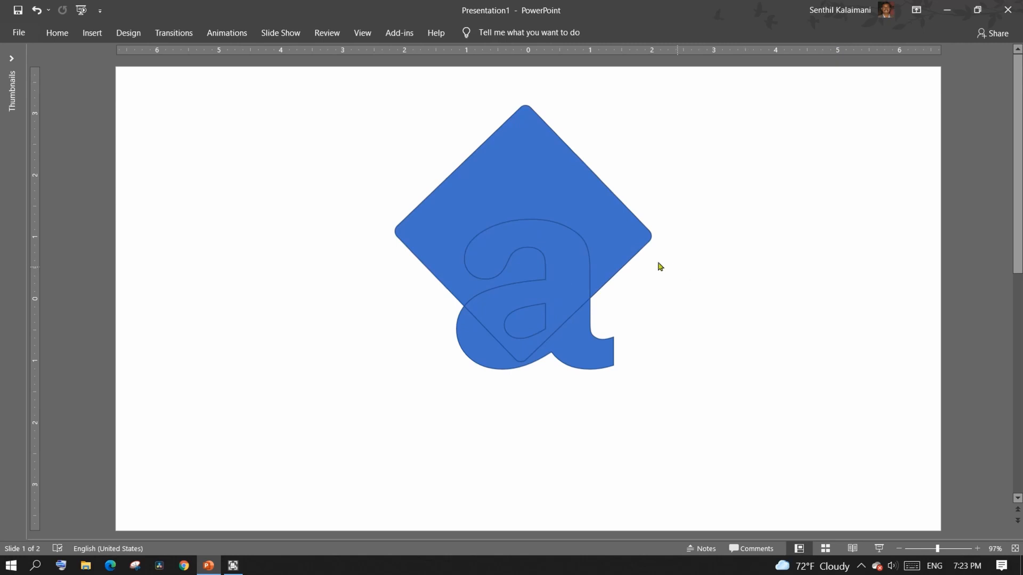
{"action": "left_click", "coordinate": [540, 241]}
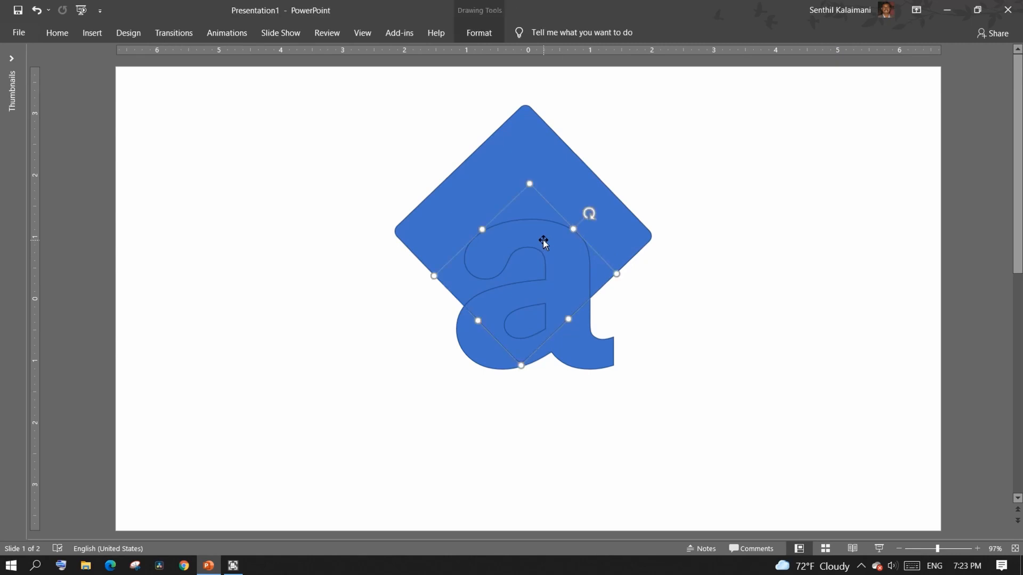
{"action": "key", "text": "Delete"}
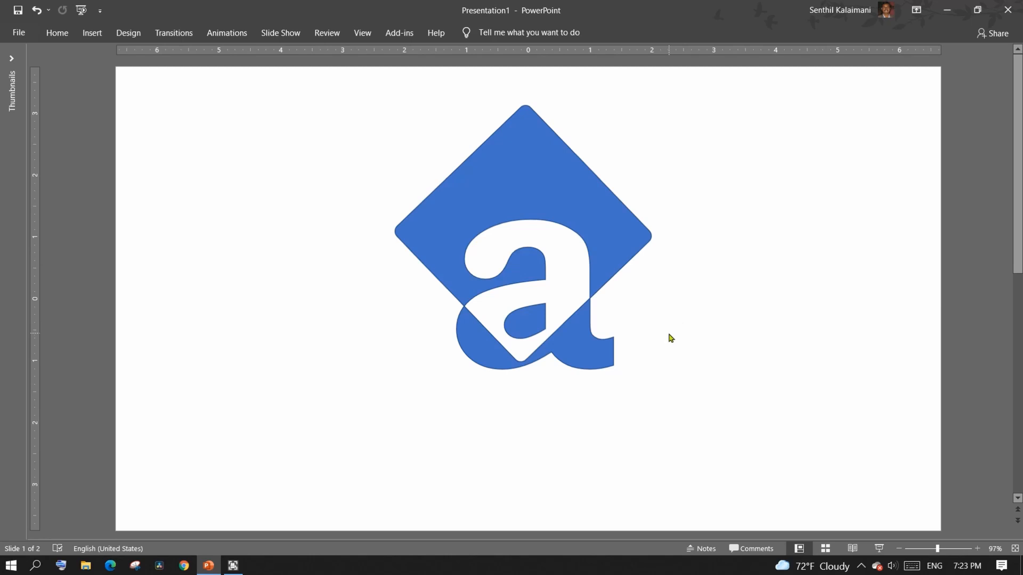
Apply a linear blue, pink and orange gradient fill to the large diamond piece.
{"action": "left_click", "coordinate": [609, 235]}
{"action": "left_click", "coordinate": [480, 35]}
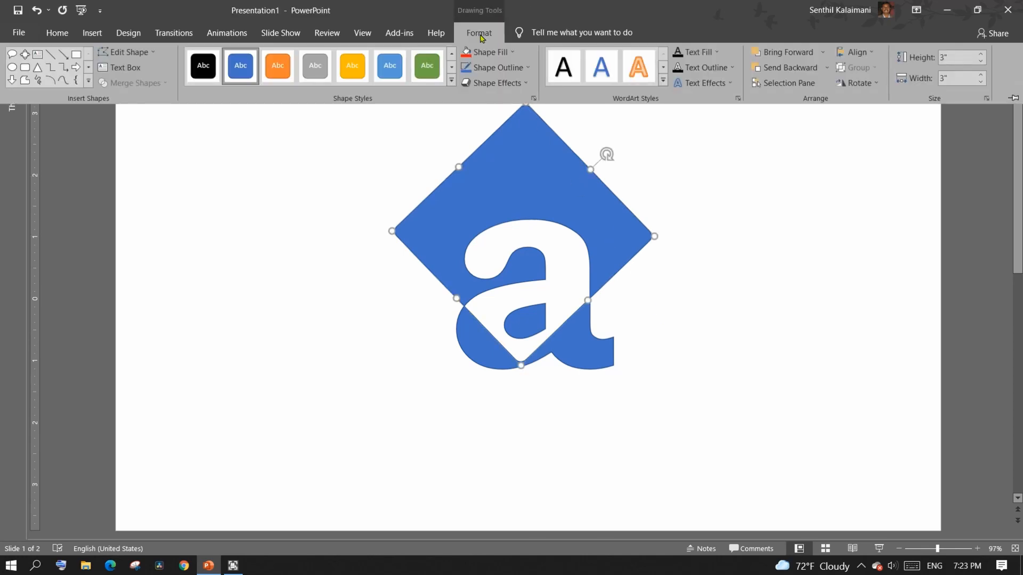
{"action": "left_click", "coordinate": [488, 51]}
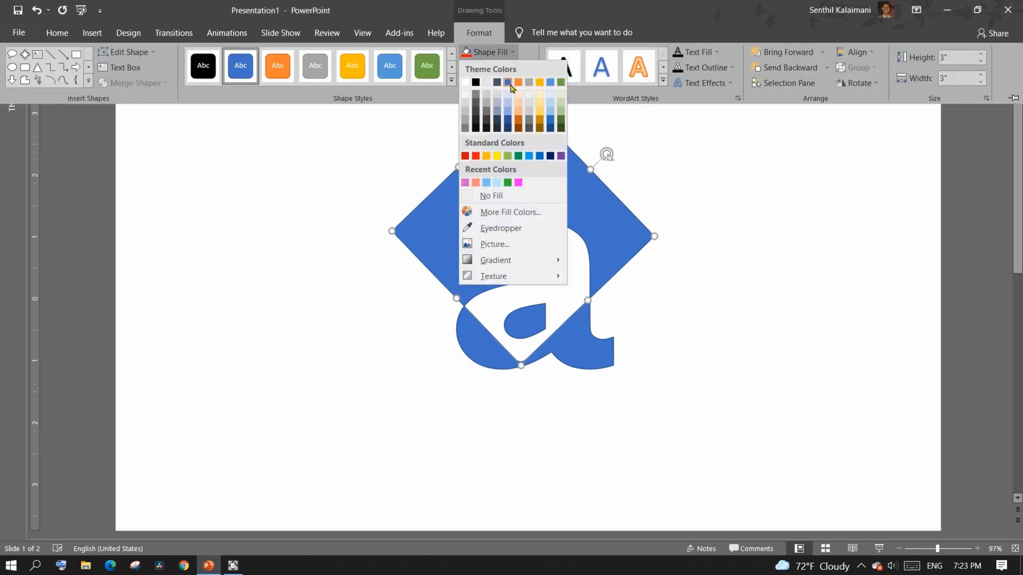
{"action": "mouse_move", "coordinate": [496, 260]}
{"action": "left_click", "coordinate": [597, 546]}
{"action": "left_click", "coordinate": [861, 183]}
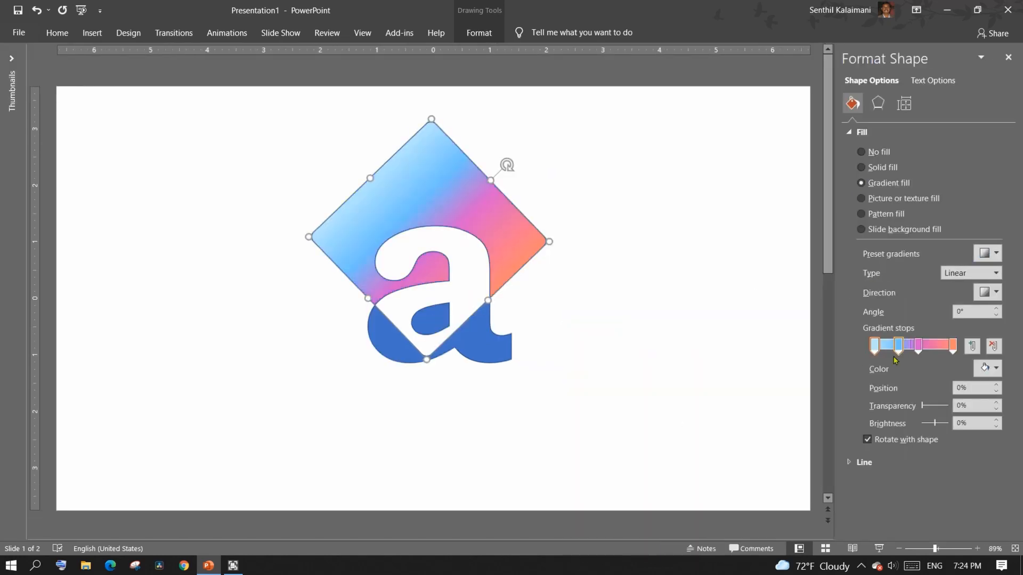
Set the diamond's gradient direction to linear diagonal from top right to bottom left.
{"action": "left_click", "coordinate": [992, 256]}
{"action": "left_click", "coordinate": [992, 256]}
{"action": "left_click", "coordinate": [995, 293]}
{"action": "left_click", "coordinate": [960, 332]}
{"action": "left_click", "coordinate": [995, 294]}
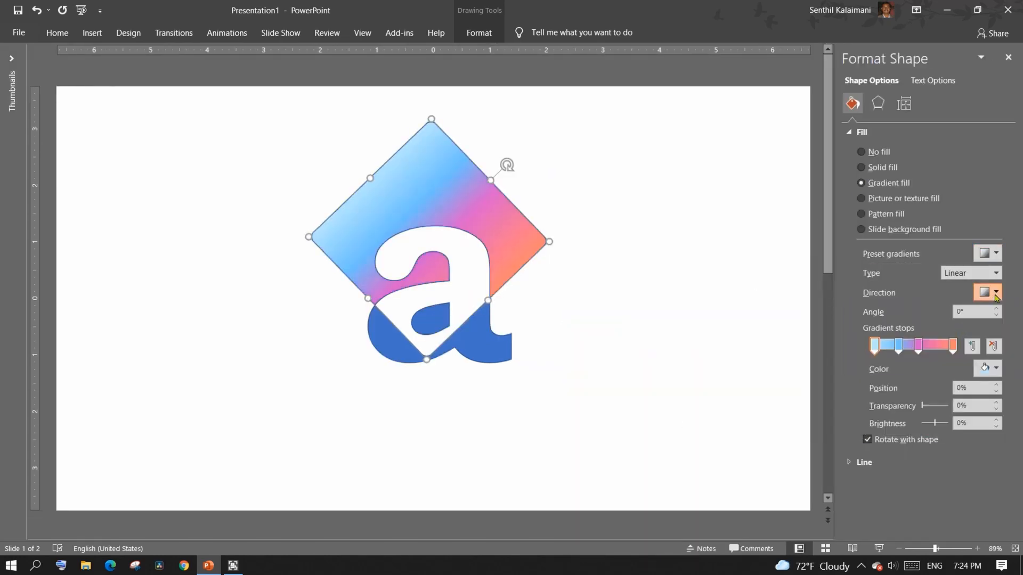
{"action": "left_click", "coordinate": [997, 313]}
{"action": "left_click", "coordinate": [995, 295]}
{"action": "left_click", "coordinate": [968, 321]}
{"action": "left_click", "coordinate": [995, 296]}
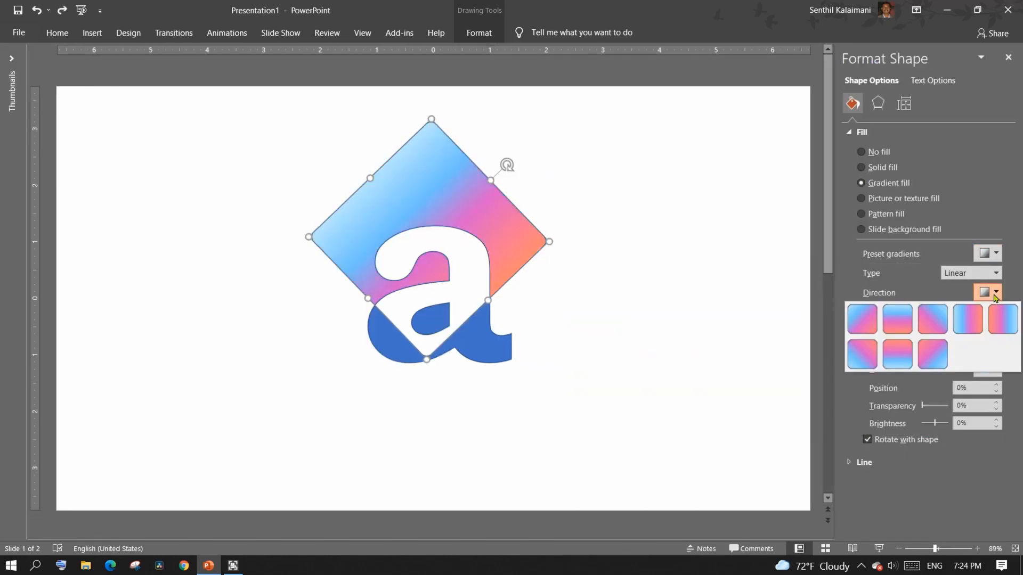
{"action": "left_click", "coordinate": [934, 324]}
{"action": "left_click", "coordinate": [673, 344]}
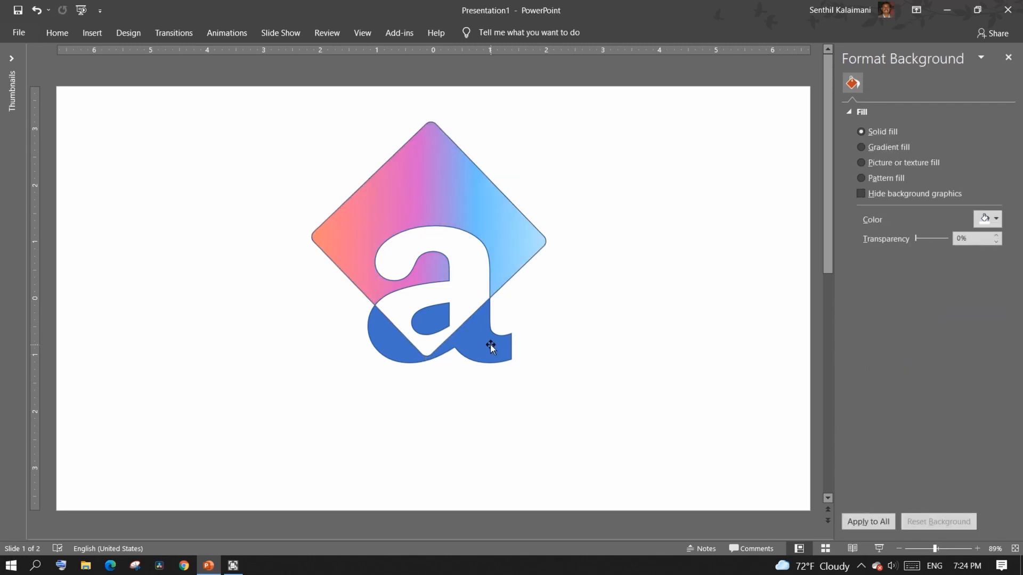
Apply the same gradient fill to the lower letter piece and fill the letter's inner drop-shaped piece with pink sampled from the diamond.
{"action": "left_click", "coordinate": [489, 347]}
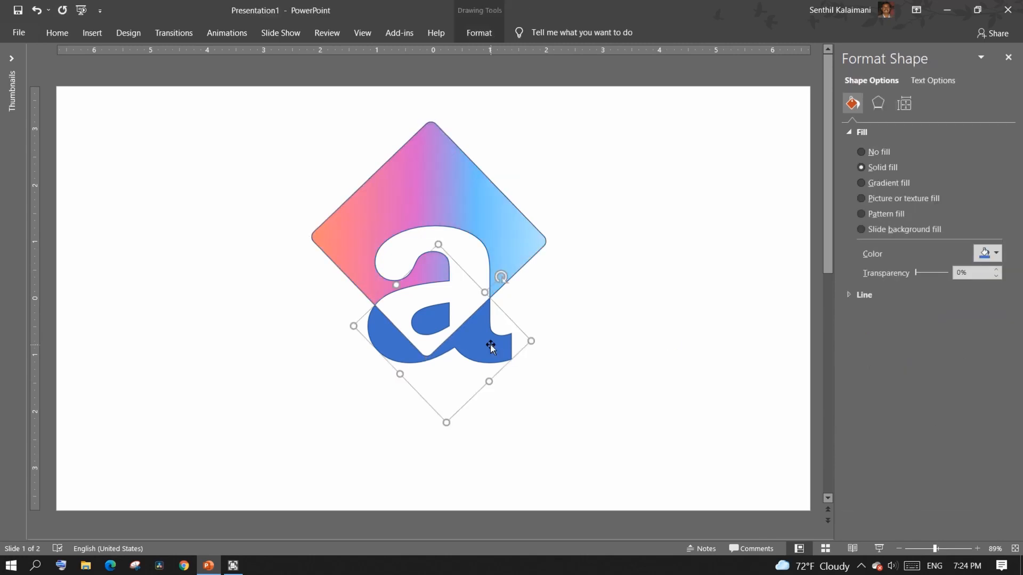
{"action": "left_click", "coordinate": [888, 182]}
{"action": "left_click", "coordinate": [430, 320]}
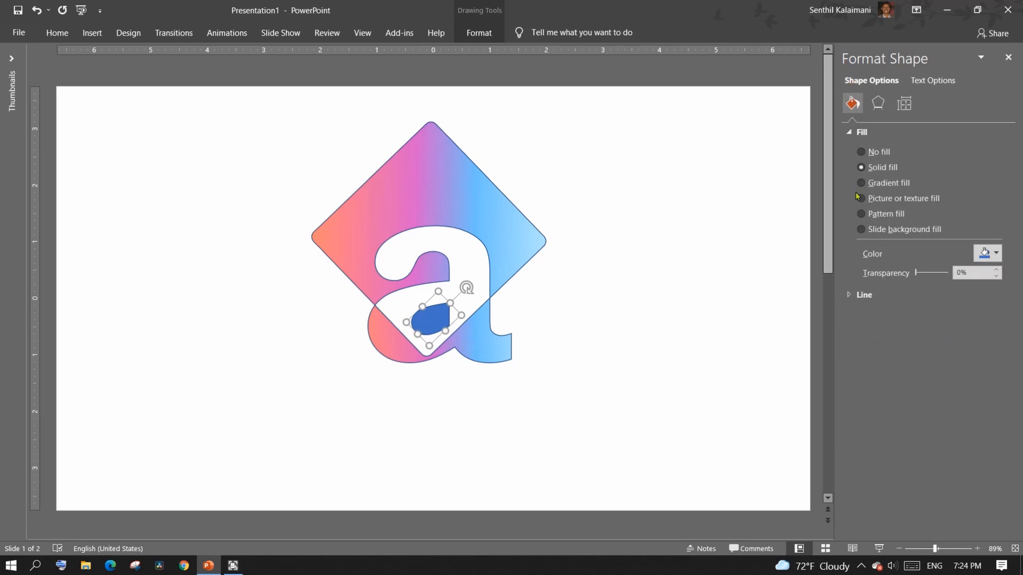
{"action": "left_click", "coordinate": [995, 254]}
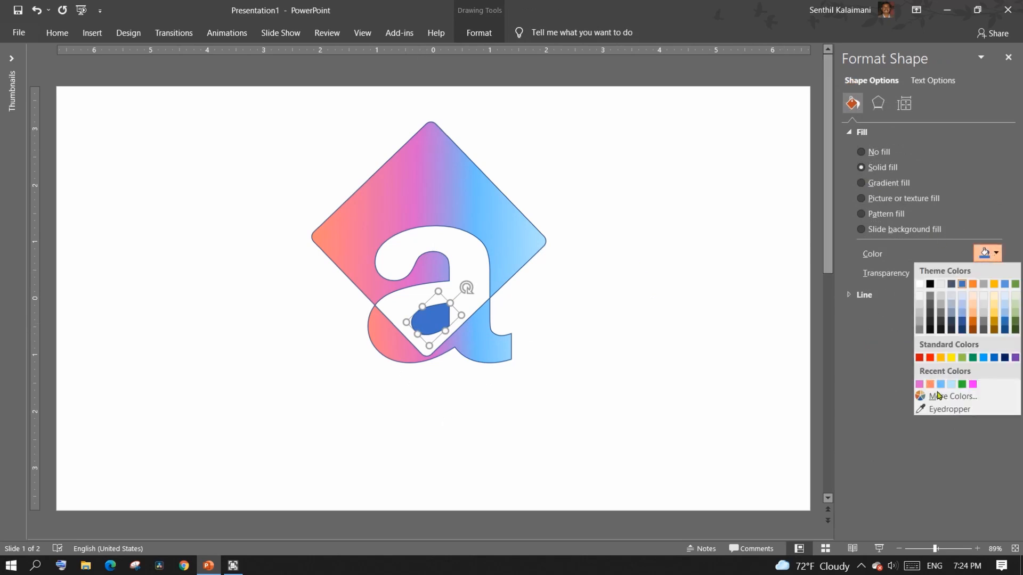
{"action": "left_click", "coordinate": [946, 408]}
{"action": "left_click", "coordinate": [402, 224]}
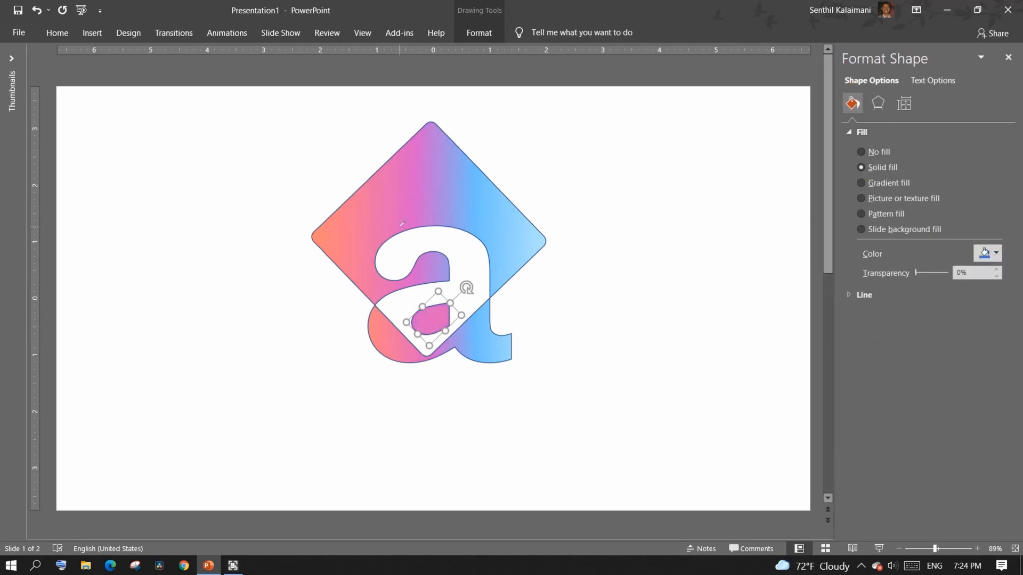
Remove the outline from all the logo pieces.
{"action": "left_click", "coordinate": [610, 331]}
{"action": "key", "text": "ctrl+a"}
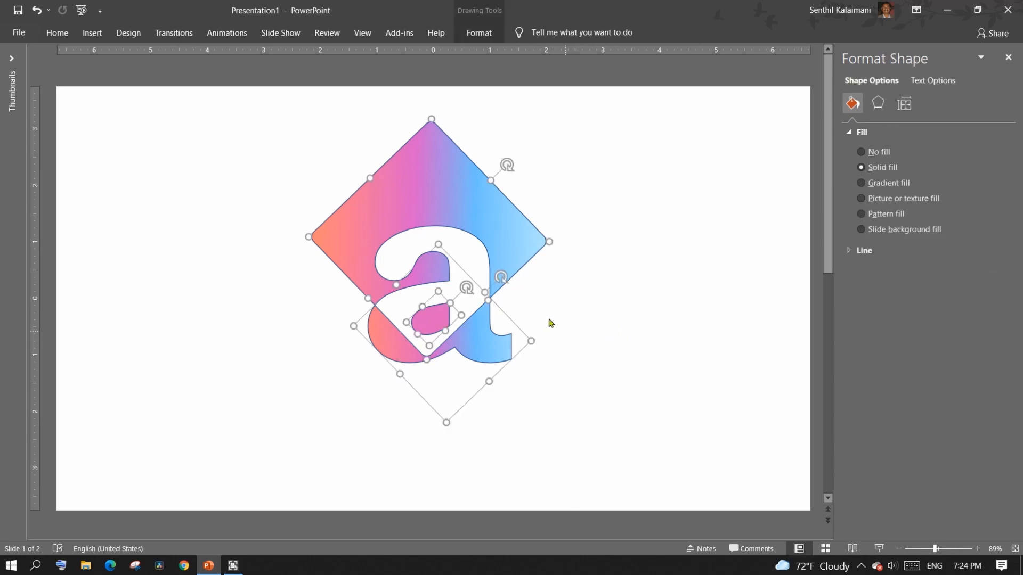
{"action": "left_click", "coordinate": [479, 34]}
{"action": "left_click", "coordinate": [504, 67]}
{"action": "left_click", "coordinate": [501, 208]}
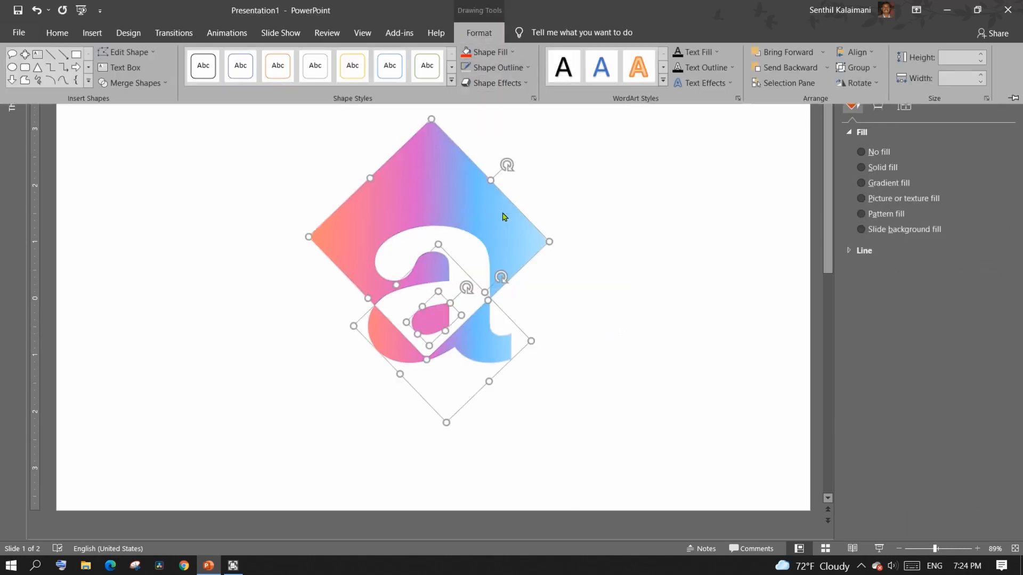
{"action": "left_click", "coordinate": [620, 304]}
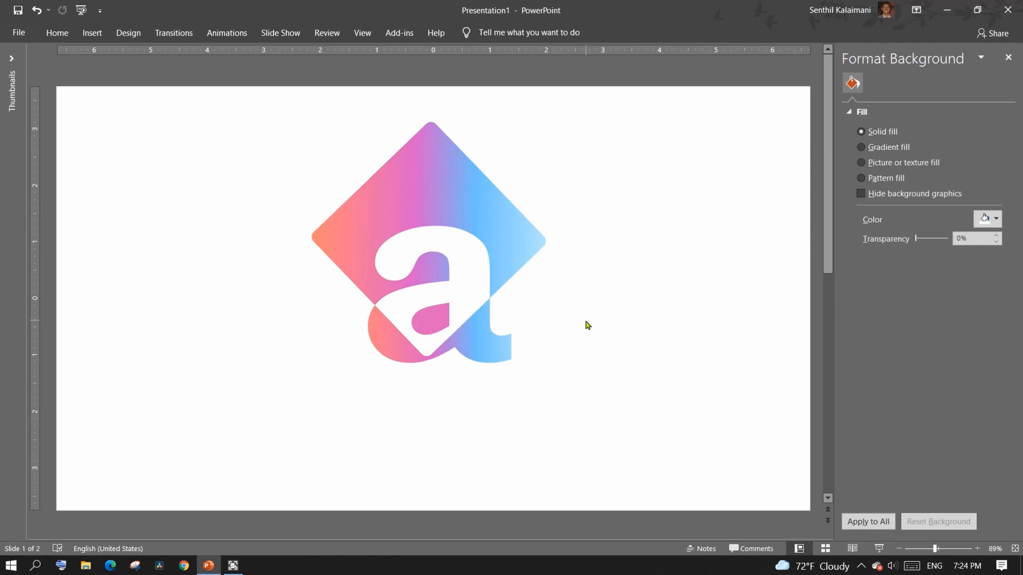
Replace the large diamond piece with a picture copy of itself.
{"action": "left_click", "coordinate": [452, 186]}
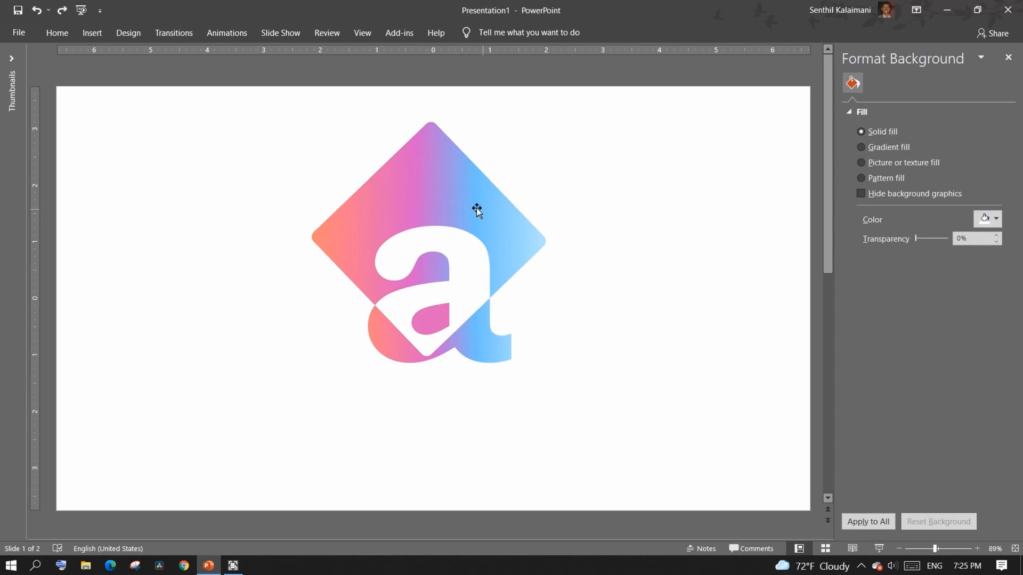
{"action": "left_click", "coordinate": [474, 209]}
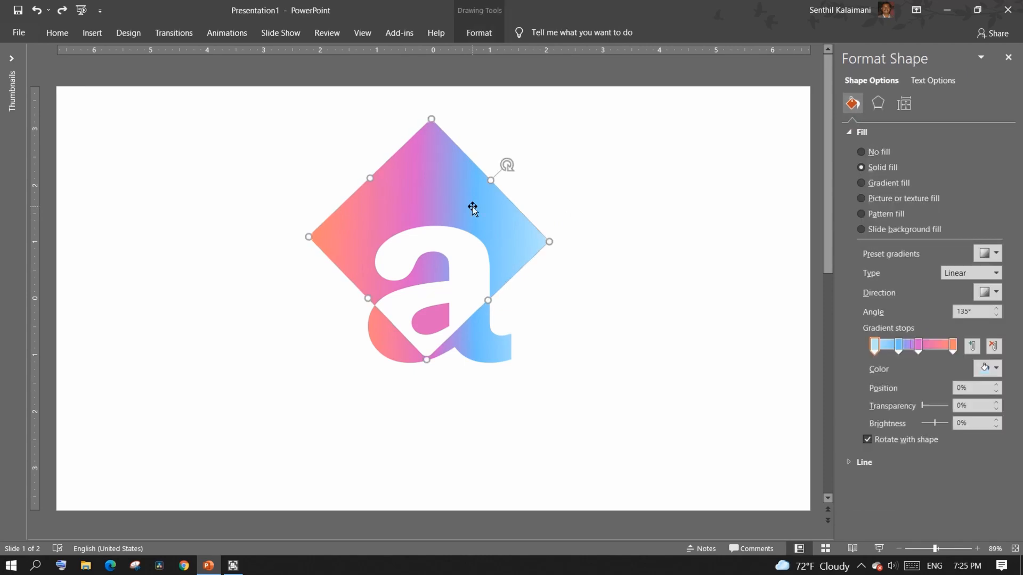
{"action": "key", "text": "Delete"}
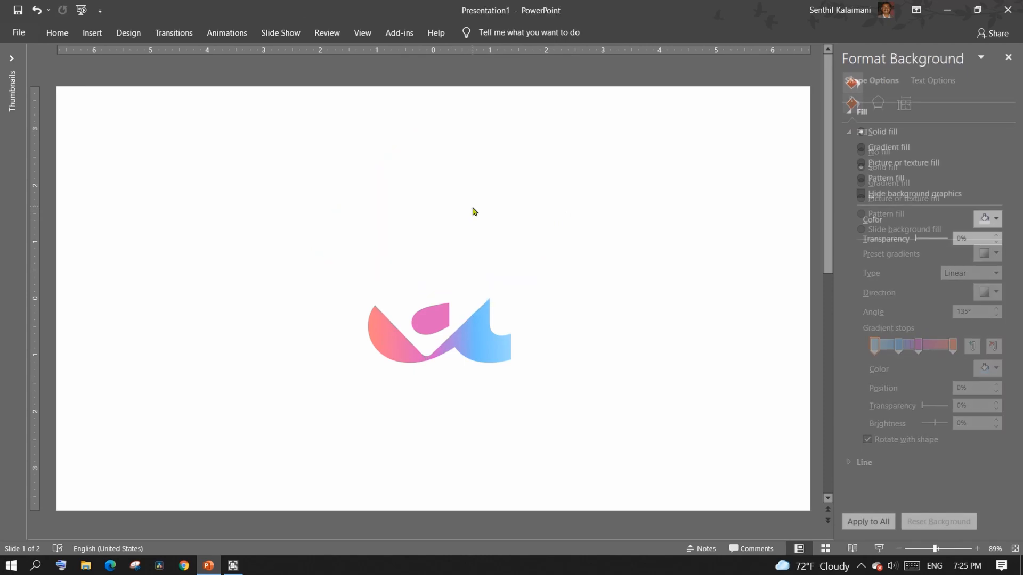
{"action": "right_click", "coordinate": [290, 170]}
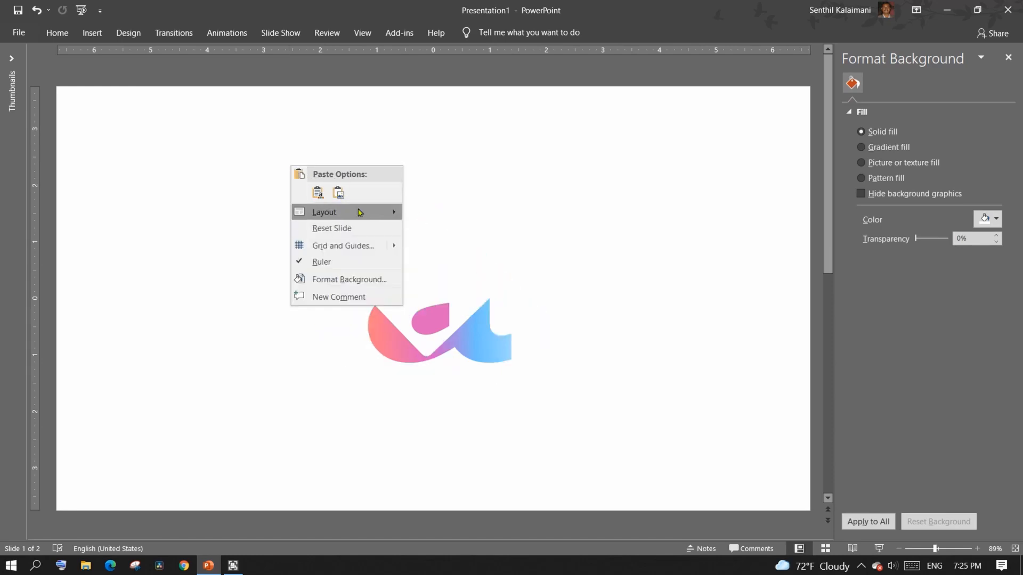
{"action": "left_click", "coordinate": [338, 195]}
Move the pasted diamond picture into its original place above the lower letter pieces and nudge it into alignment.
{"action": "left_click_drag", "start_coordinate": [469, 313], "coordinate": [461, 220]}
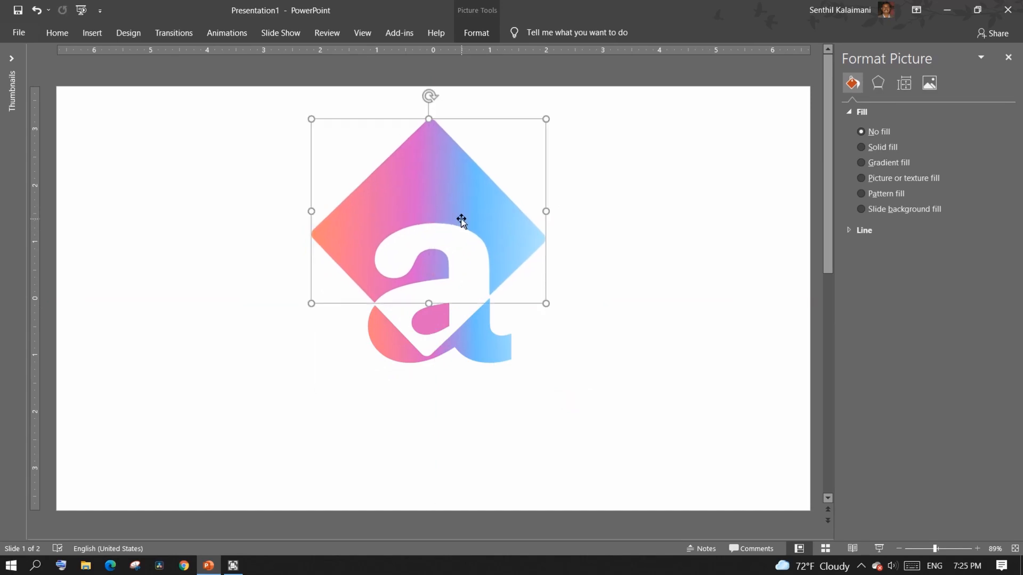
{"action": "key", "text": "ctrl+Down"}
{"action": "key", "text": "ctrl+Down"}
{"action": "key", "text": "ctrl+Down"}
{"action": "key", "text": "ctrl+Down"}
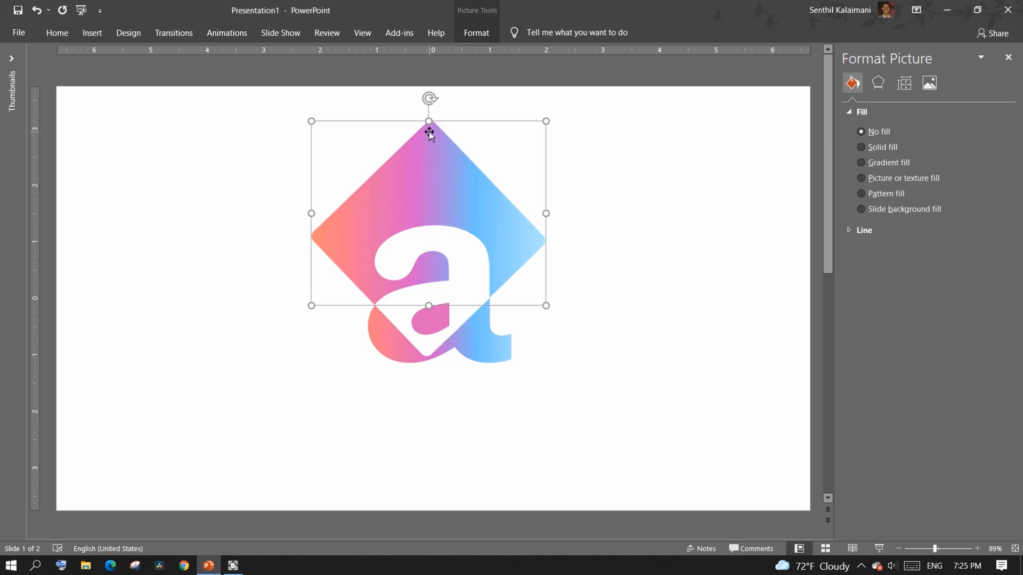
Flatten the diamond picture from above to about 1.4 inches high, keeping its lower edge in place.
{"action": "left_click_drag", "start_coordinate": [429, 122], "coordinate": [434, 228]}
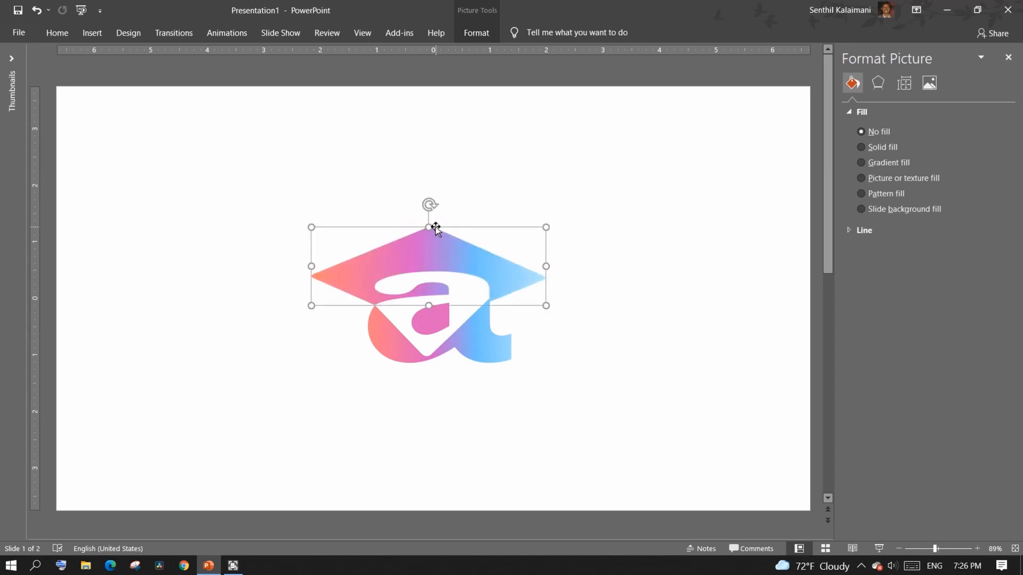
{"action": "left_click", "coordinate": [590, 212]}
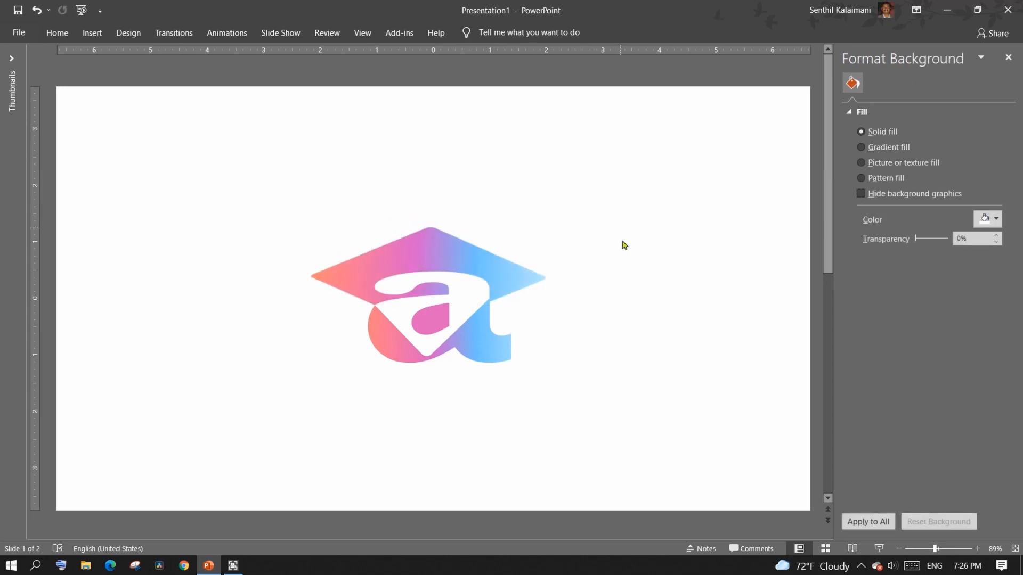
Apply an outer shadow at 90° to the flattened diamond picture and set the shadow distance to 176 pt.
{"action": "left_click", "coordinate": [524, 271]}
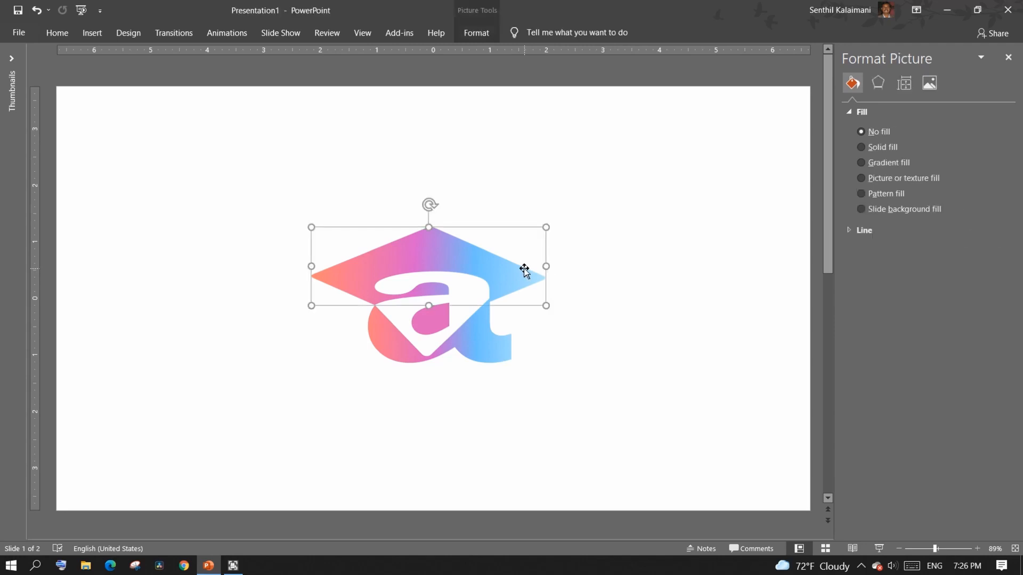
{"action": "left_click", "coordinate": [878, 83]}
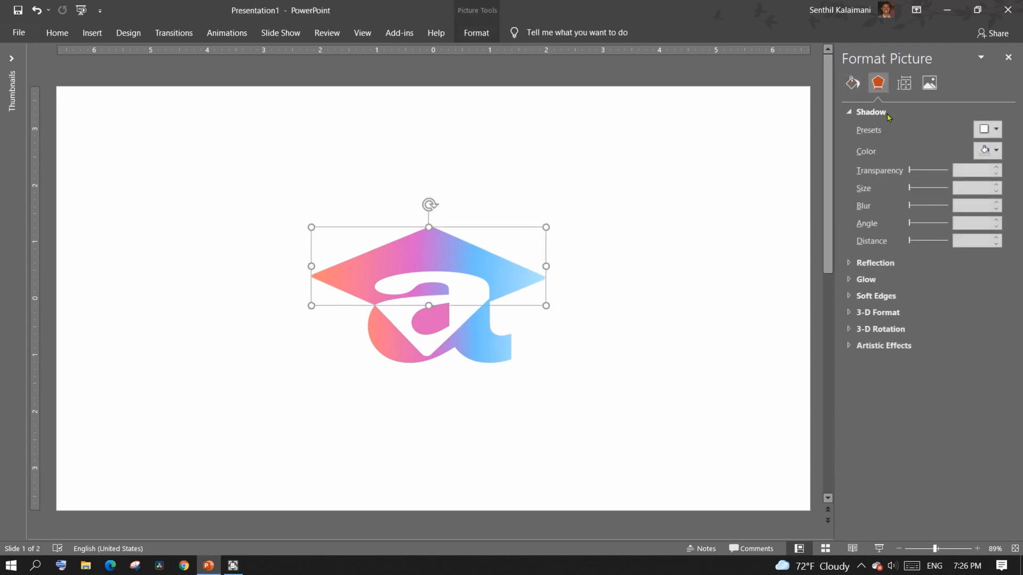
{"action": "left_click", "coordinate": [994, 130]}
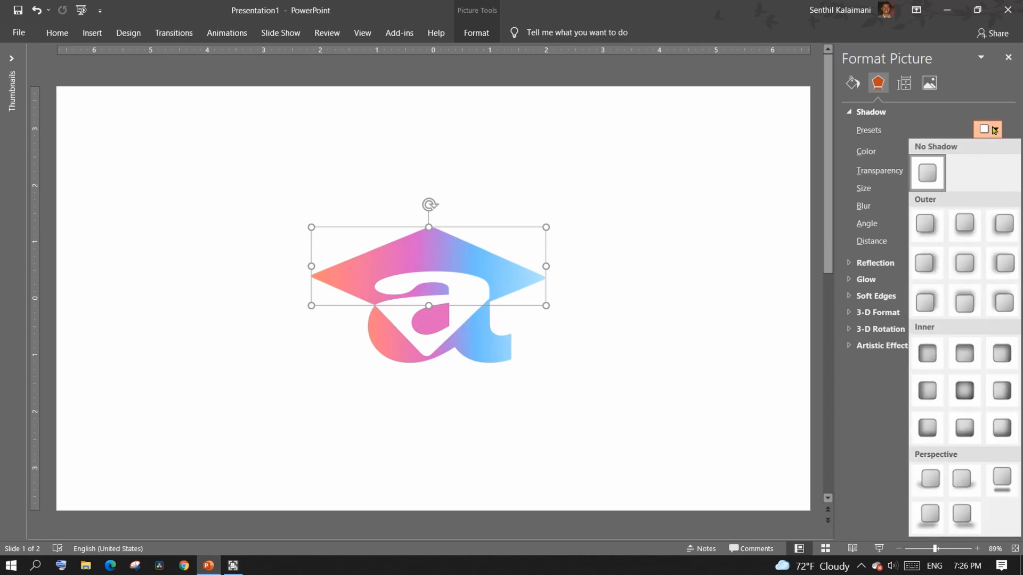
{"action": "left_click", "coordinate": [971, 223]}
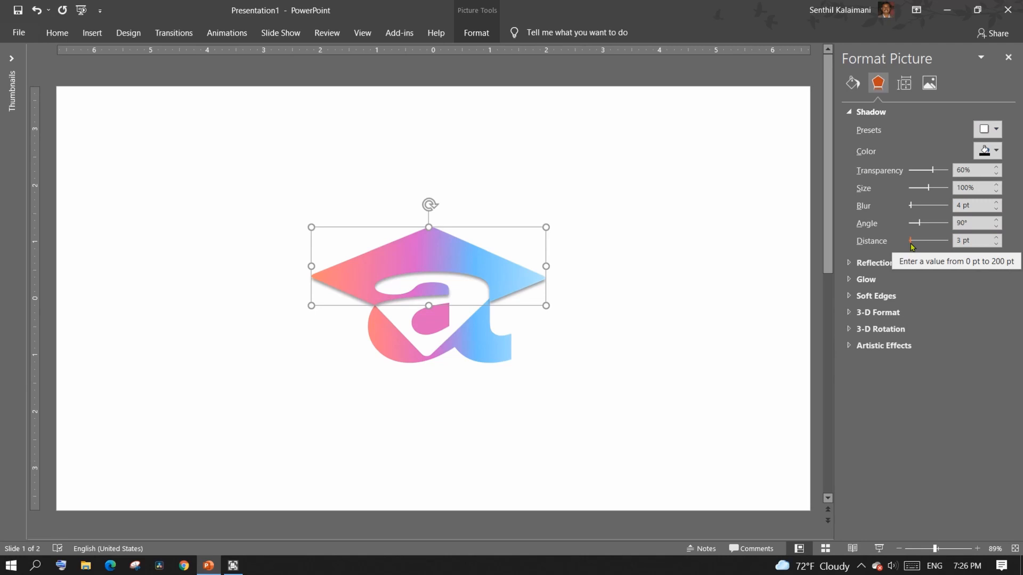
{"action": "left_click_drag", "start_coordinate": [911, 244], "coordinate": [944, 265]}
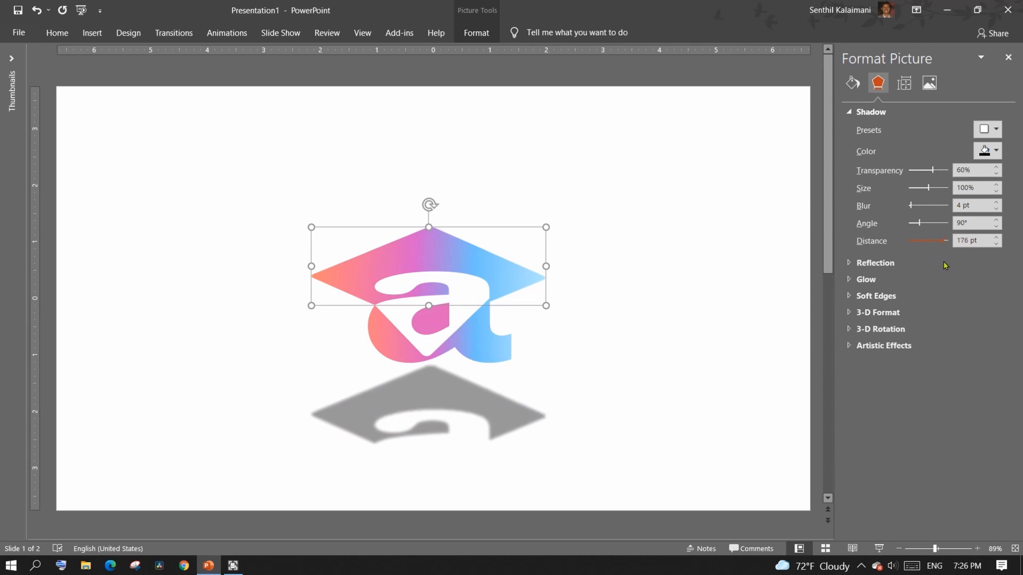
{"action": "left_click", "coordinate": [678, 332]}
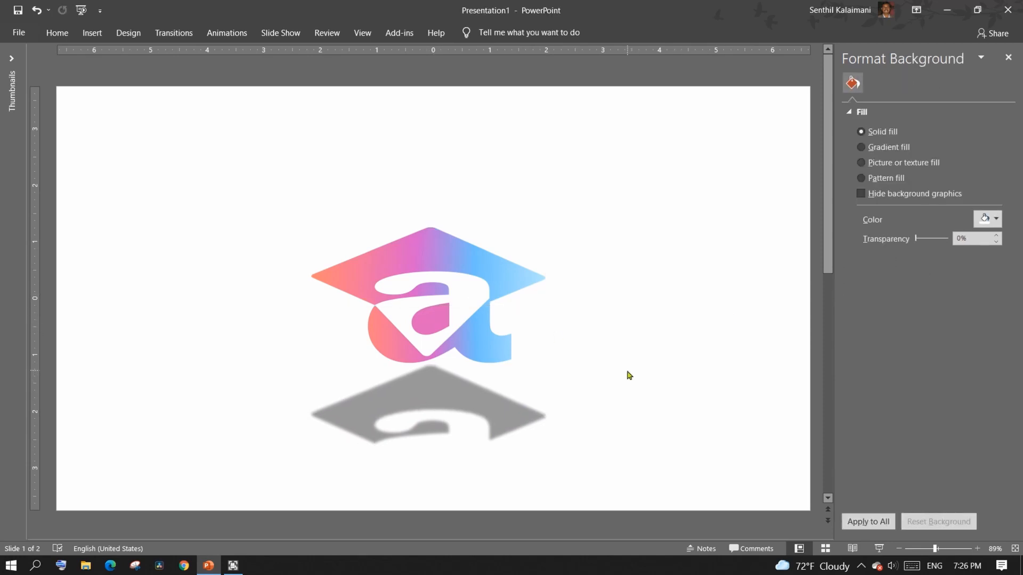
Remove the shadow from the flattened diamond picture.
{"action": "left_click", "coordinate": [472, 267]}
{"action": "left_click", "coordinate": [878, 83]}
{"action": "left_click", "coordinate": [987, 131]}
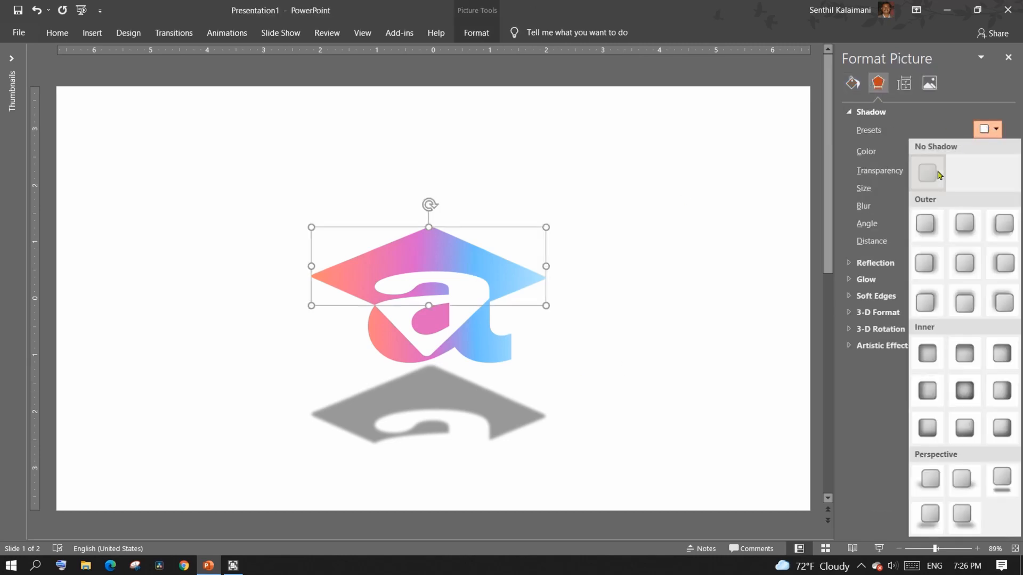
{"action": "left_click", "coordinate": [928, 173]}
{"action": "left_click", "coordinate": [650, 317]}
Stretch the diamond picture upward to about 3 inches high and close the formatting options.
{"action": "left_click", "coordinate": [425, 237]}
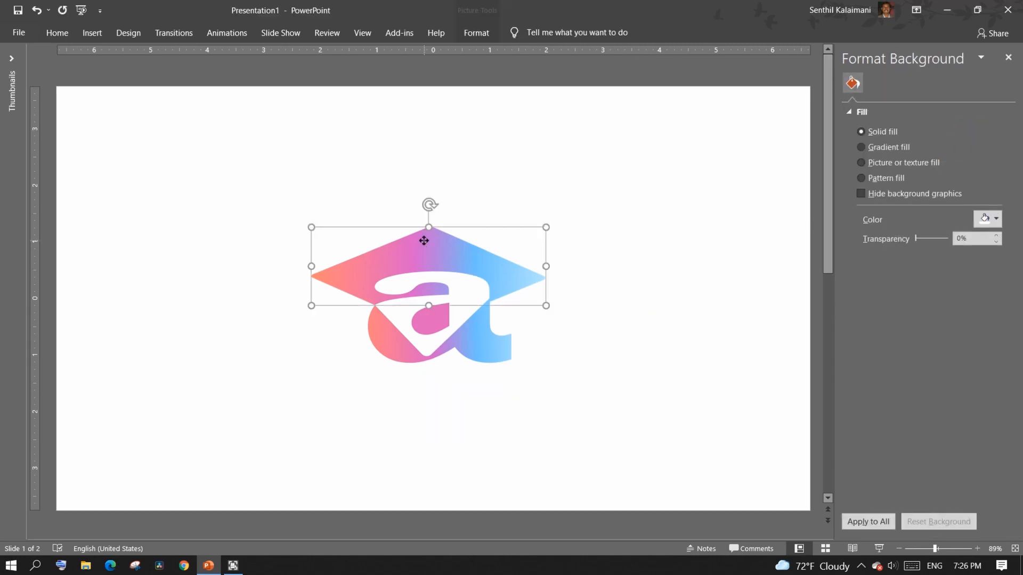
{"action": "left_click_drag", "start_coordinate": [427, 228], "coordinate": [432, 137]}
{"action": "left_click", "coordinate": [623, 258]}
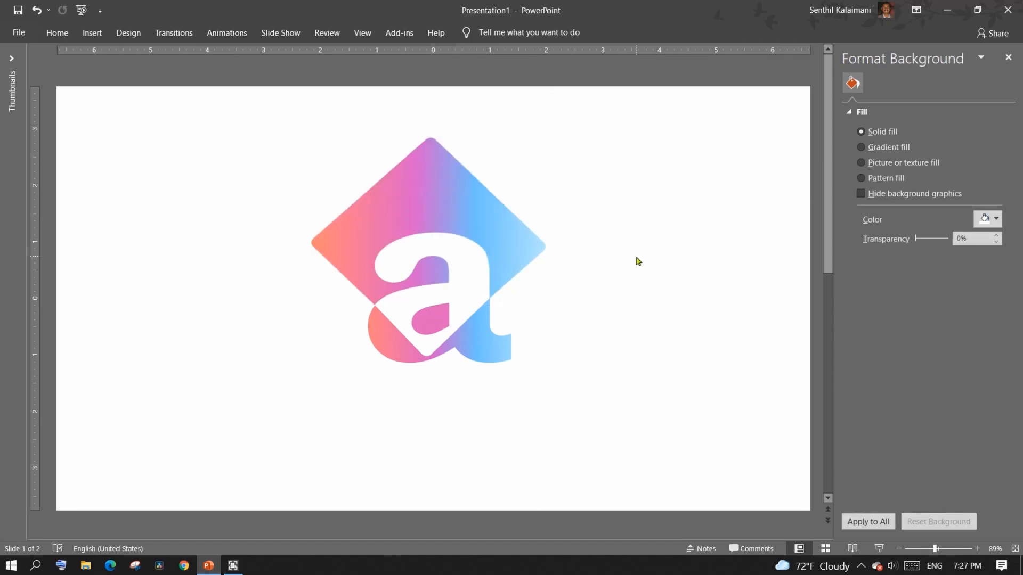
{"action": "left_click", "coordinate": [1008, 57]}
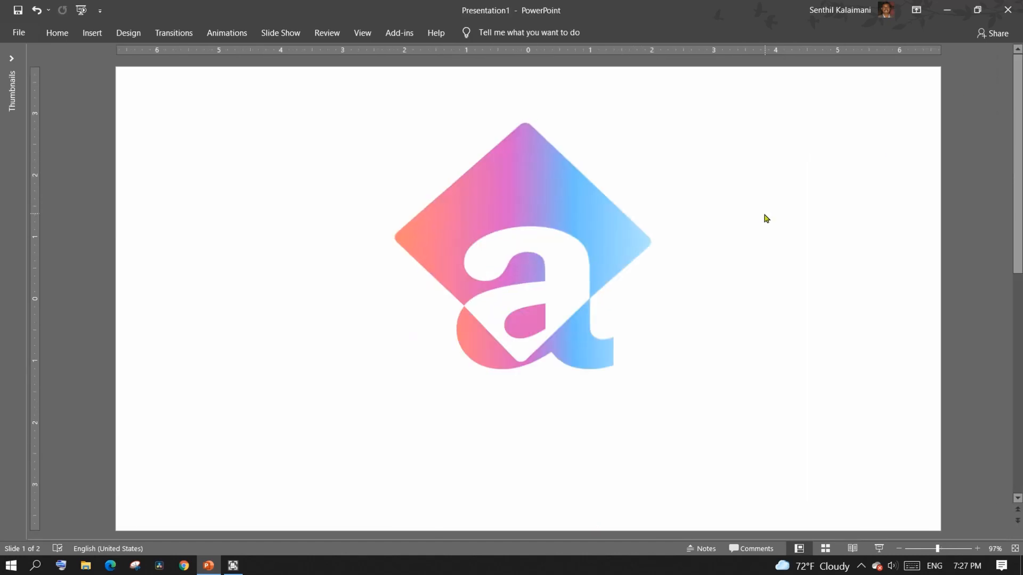